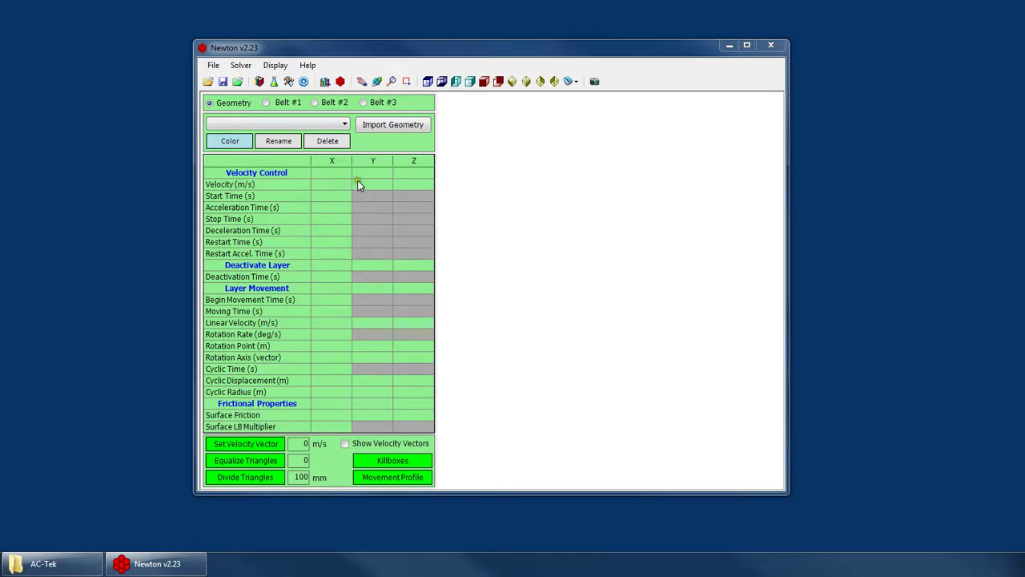
pyautogui.click(328, 194)
pyautogui.click(319, 311)
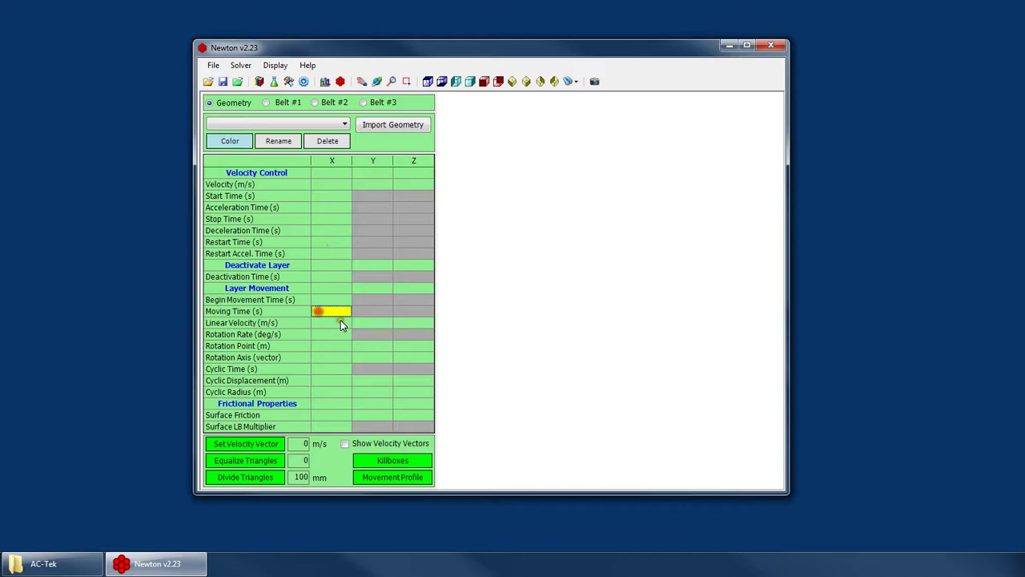
pyautogui.click(319, 368)
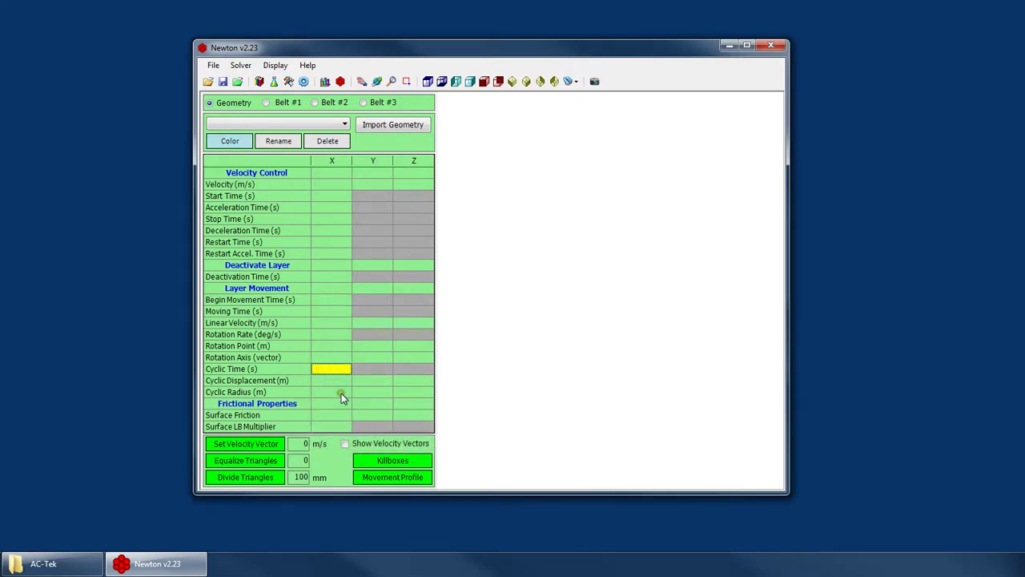
pyautogui.click(336, 392)
pyautogui.click(361, 381)
pyautogui.click(407, 381)
pyautogui.click(405, 392)
# Import the DXF geometry file with the default import options and maximize the program window.
pyautogui.click(376, 128)
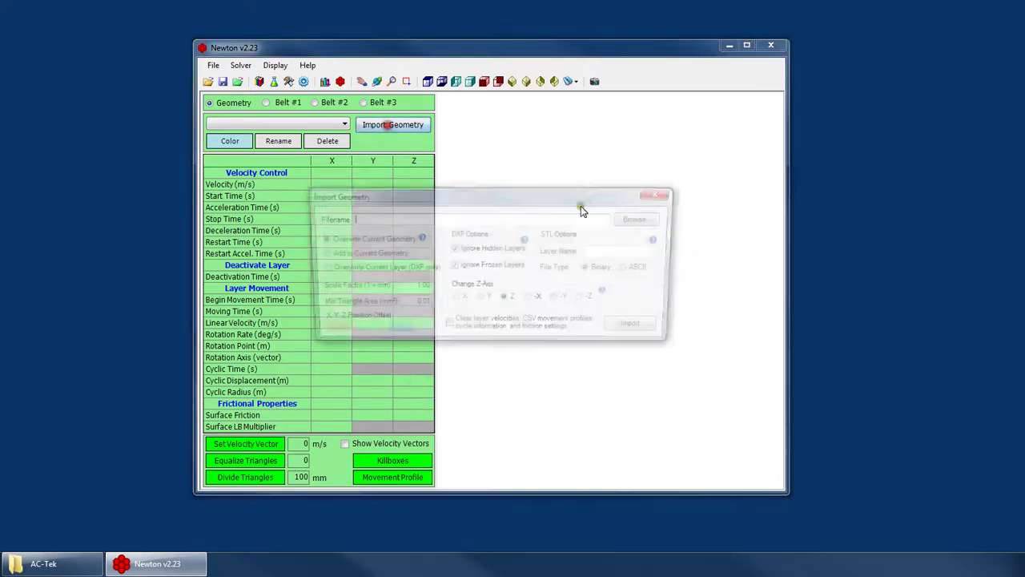
pyautogui.click(637, 222)
pyautogui.doubleClick(453, 403)
pyautogui.click(641, 328)
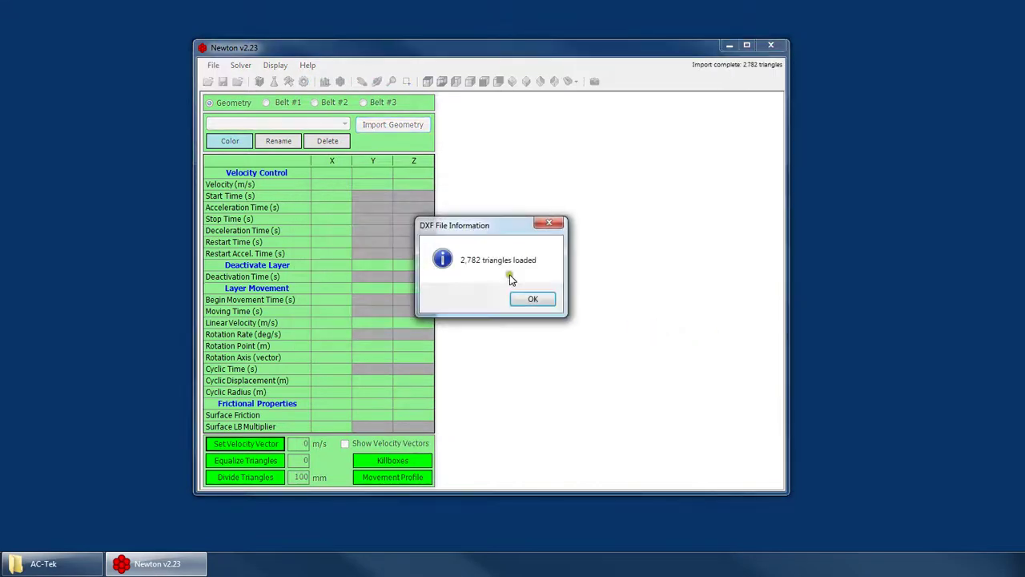
pyautogui.click(536, 298)
pyautogui.doubleClick(560, 42)
# Examine the imported geometry from several angles with solid surfaces, and return it to wireframe display.
pyautogui.rightClick(523, 195)
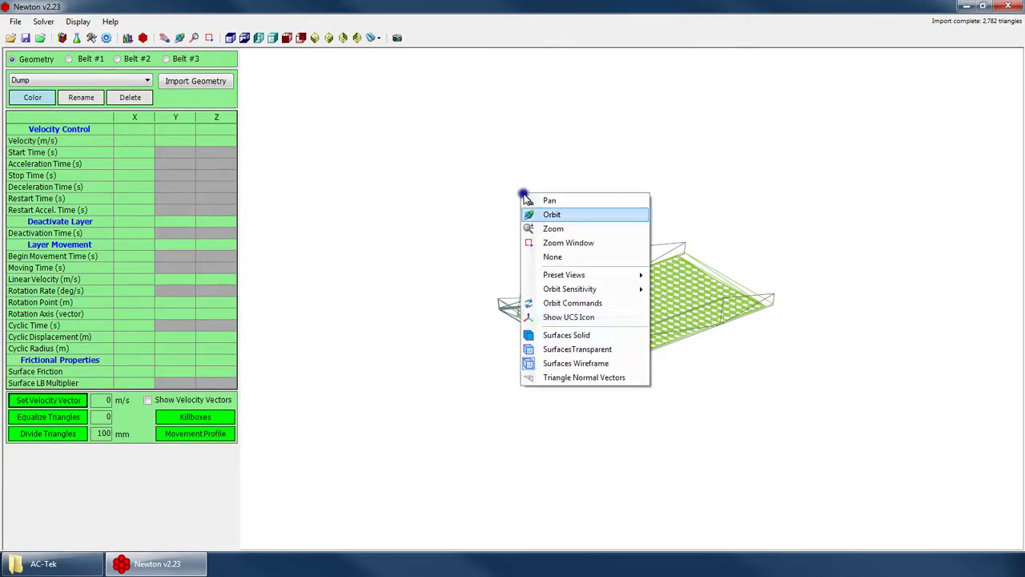
pyautogui.click(579, 337)
pyautogui.rightClick(661, 294)
pyautogui.click(687, 314)
pyautogui.moveTo(723, 357); pyautogui.dragTo(485, 228)
pyautogui.moveTo(736, 292); pyautogui.dragTo(763, 241)
pyautogui.moveTo(576, 295); pyautogui.dragTo(648, 291)
pyautogui.rightClick(723, 228)
pyautogui.click(781, 400)
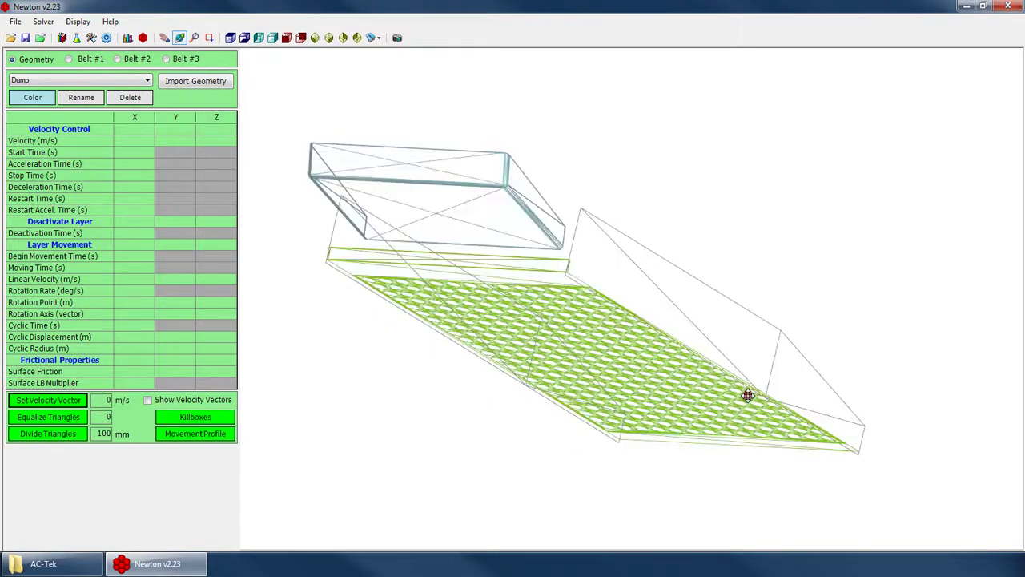
pyautogui.moveTo(746, 393); pyautogui.dragTo(664, 313)
# Make Screen the current geometry layer.
pyautogui.click(44, 81)
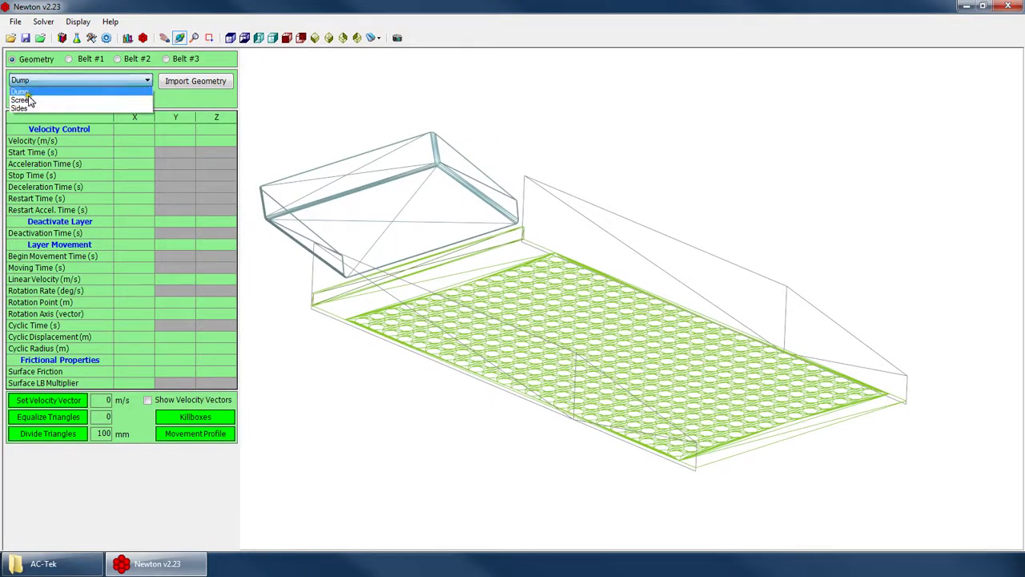
pyautogui.moveTo(560, 309); pyautogui.dragTo(503, 282)
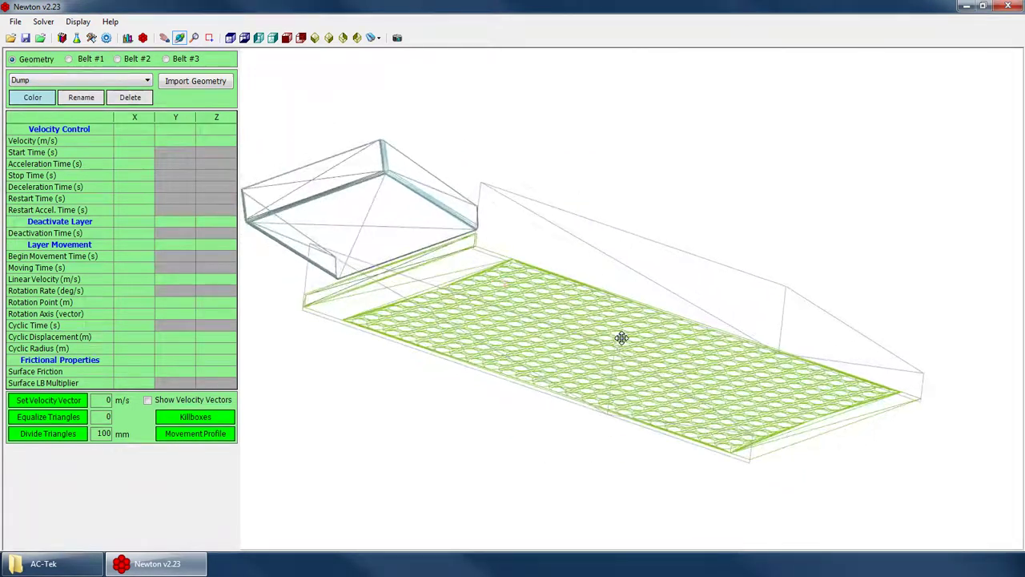
pyautogui.click(40, 81)
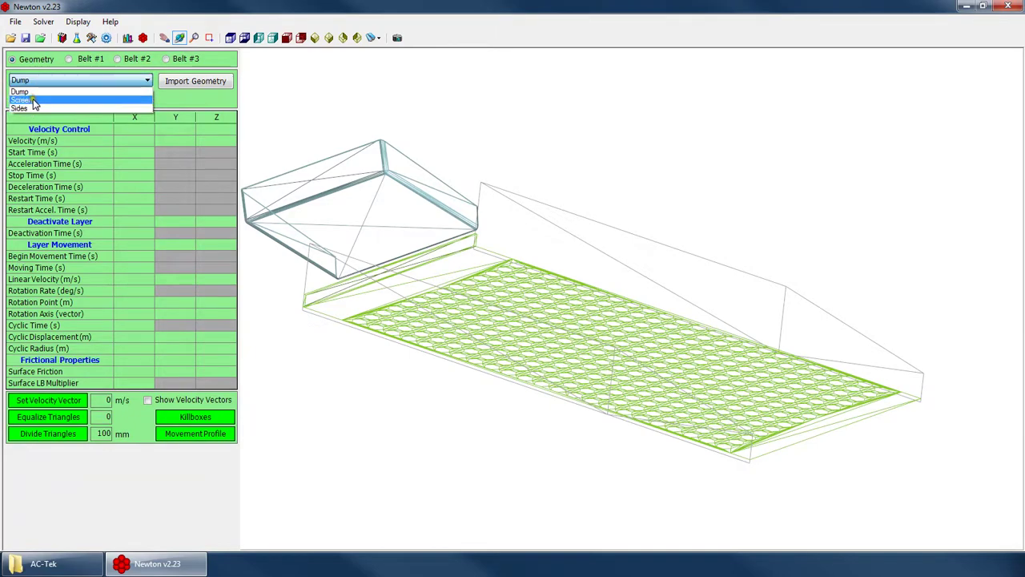
pyautogui.click(32, 100)
pyautogui.moveTo(671, 323); pyautogui.dragTo(613, 344)
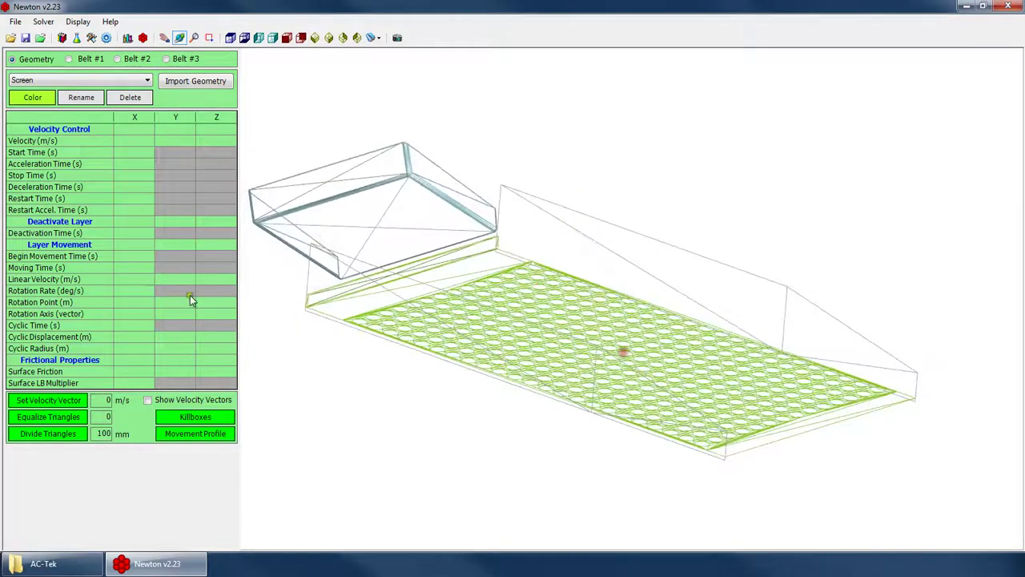
# Set the Screen layer's moving time to 10 s.
pyautogui.click(127, 256)
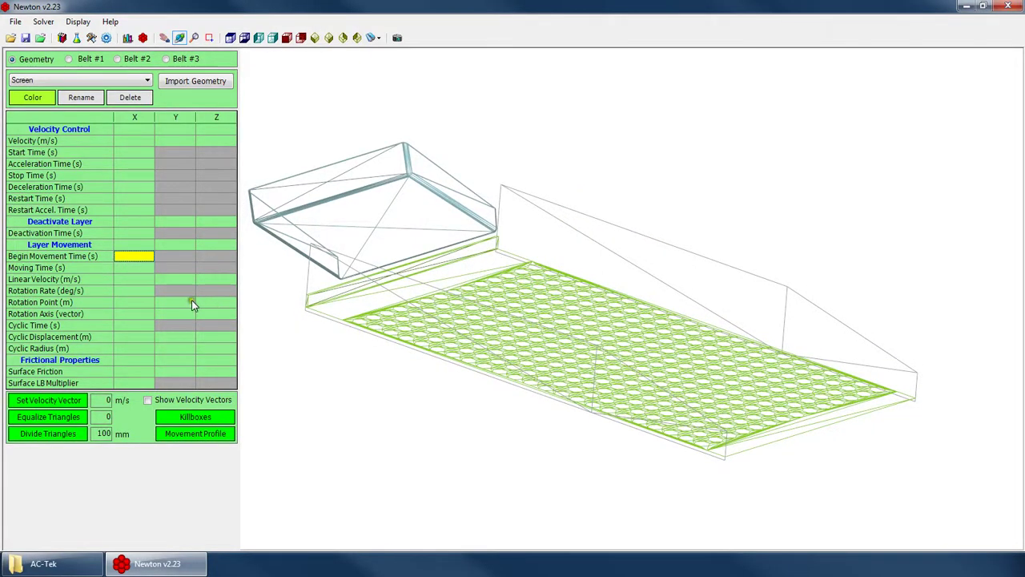
pyautogui.press('Down')
# Set the Screen layer's cyclic time to 0.08 s.
pyautogui.press('Down')
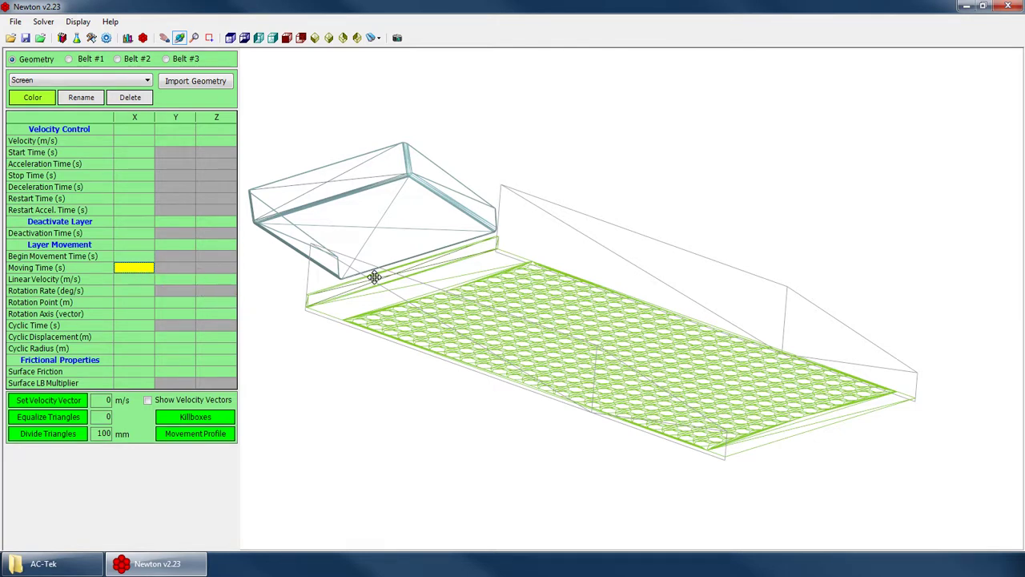
pyautogui.press('Up')
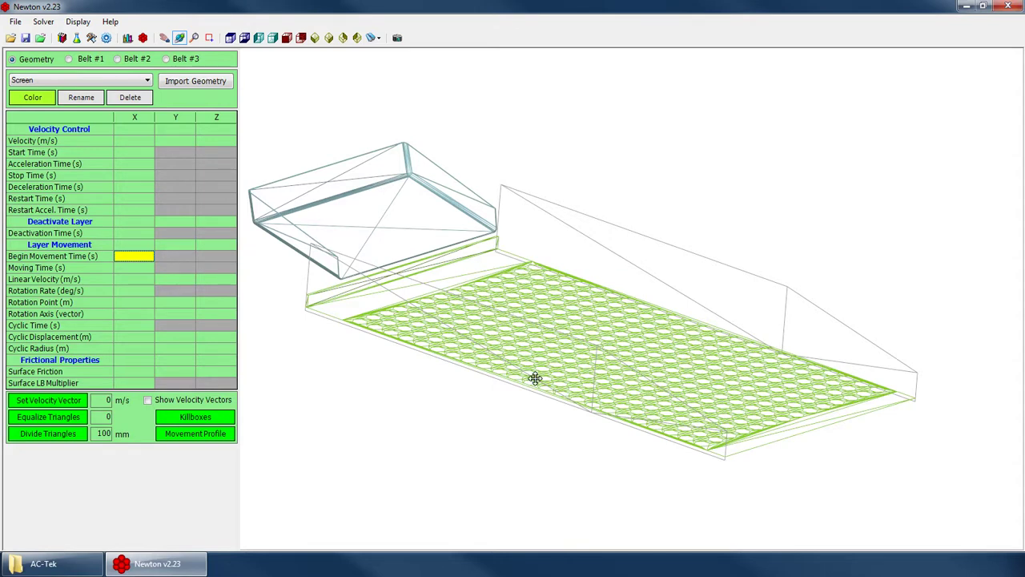
pyautogui.doubleClick(146, 256)
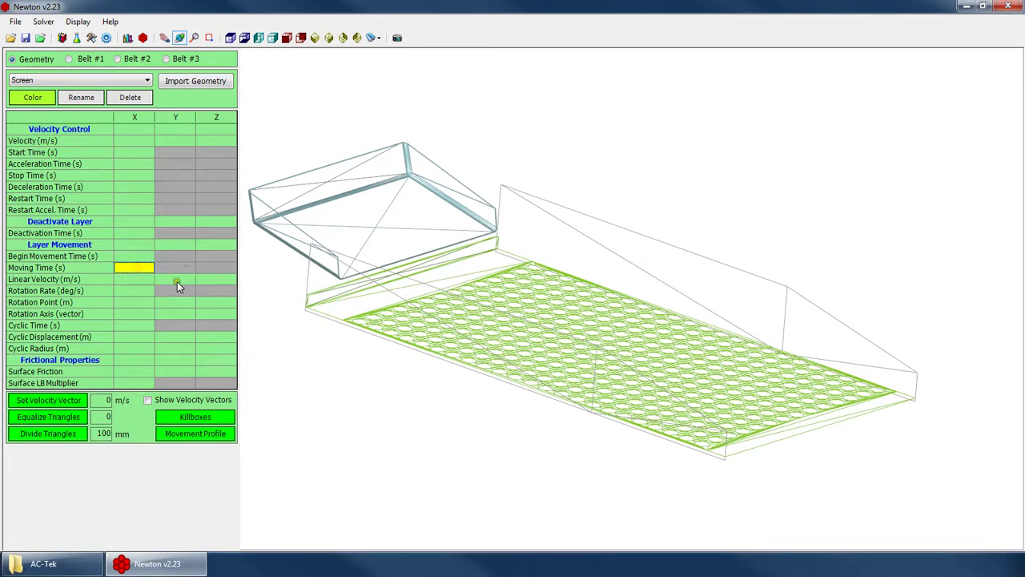
pyautogui.write('10')
pyautogui.press('Return')
pyautogui.press('Down')
pyautogui.press('Down')
pyautogui.press('Down')
pyautogui.press('Down')
pyautogui.press('Down')
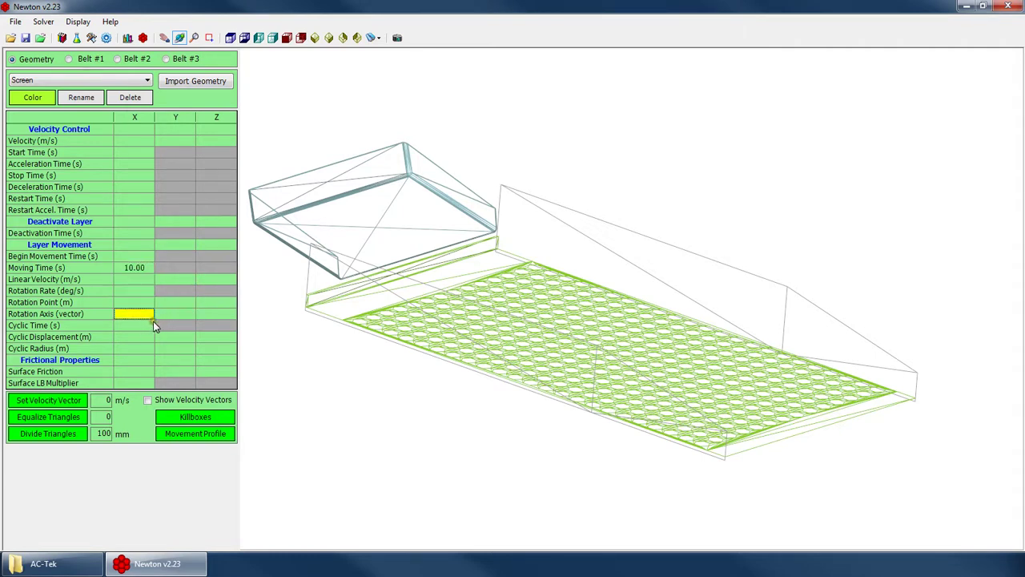
pyautogui.moveTo(40, 326)
pyautogui.write('0.01')
pyautogui.press('Return')
# Show the UCS icon in the model view and check the axis directions relative to the screen deck.
pyautogui.rightClick(525, 284)
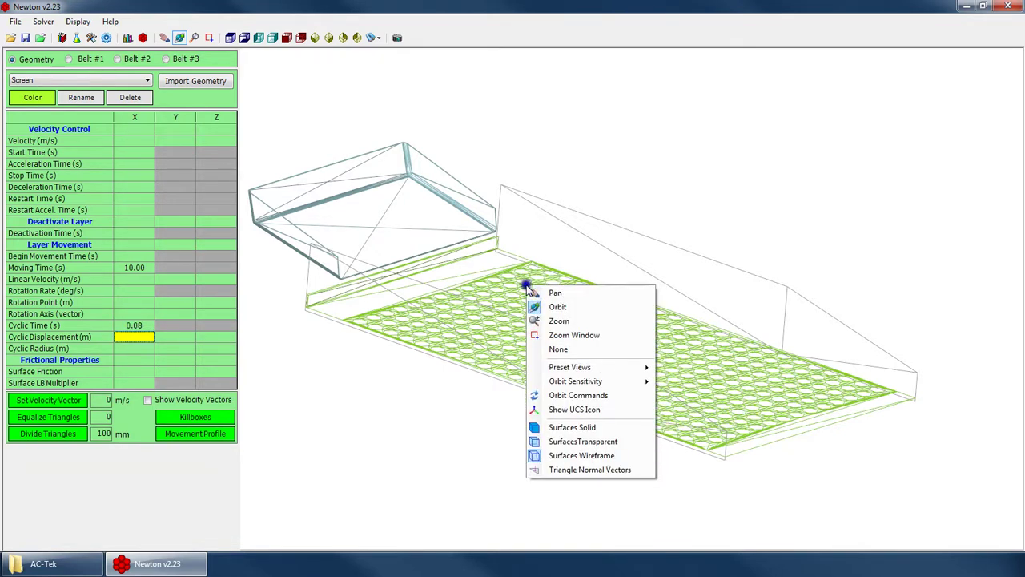
pyautogui.click(601, 409)
pyautogui.moveTo(601, 410); pyautogui.dragTo(699, 311)
pyautogui.moveTo(699, 311); pyautogui.dragTo(654, 307, button='middle')
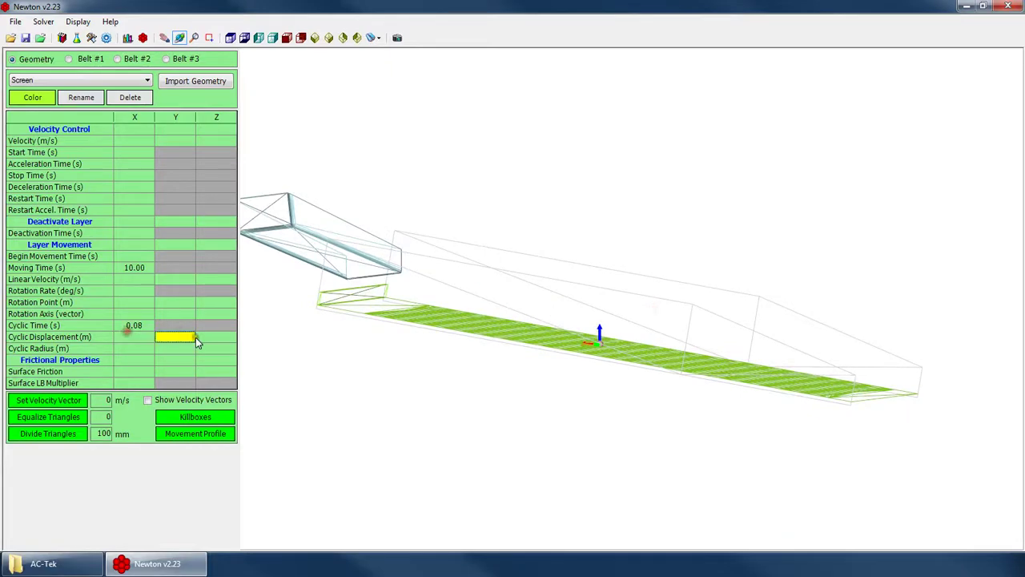
pyautogui.moveTo(604, 349); pyautogui.dragTo(566, 360, button='middle')
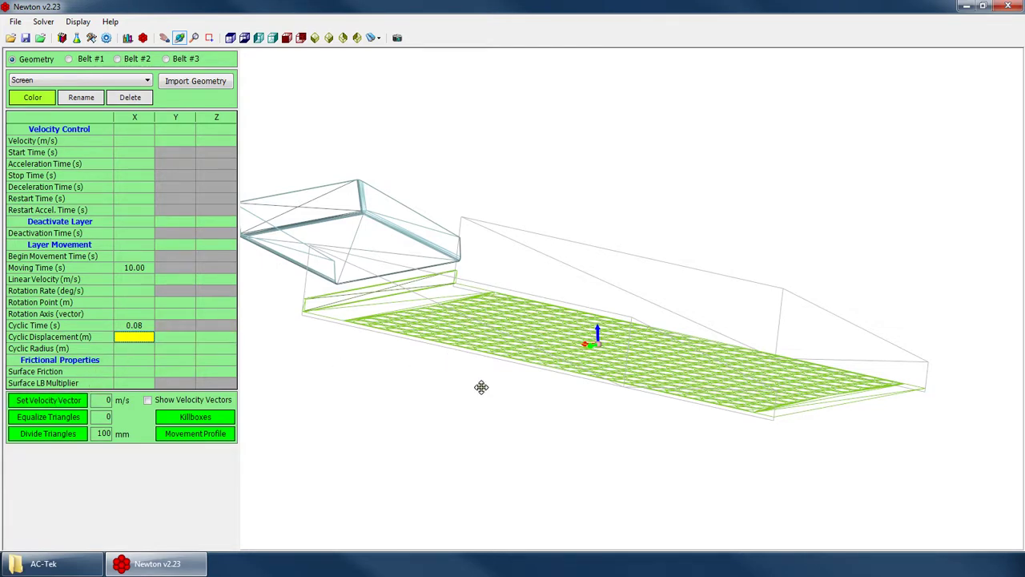
pyautogui.moveTo(589, 343); pyautogui.dragTo(654, 335)
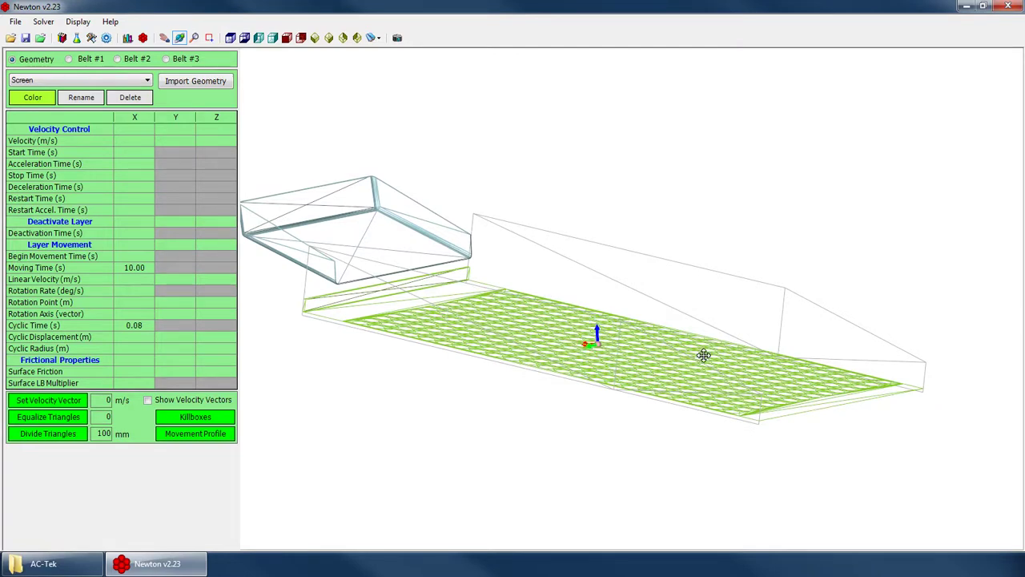
# Set the Screen layer's cyclic displacement along Z to 0.02 m.
pyautogui.click(144, 338)
pyautogui.click(163, 338)
pyautogui.click(207, 337)
pyautogui.click(128, 335)
pyautogui.click(183, 334)
pyautogui.click(225, 335)
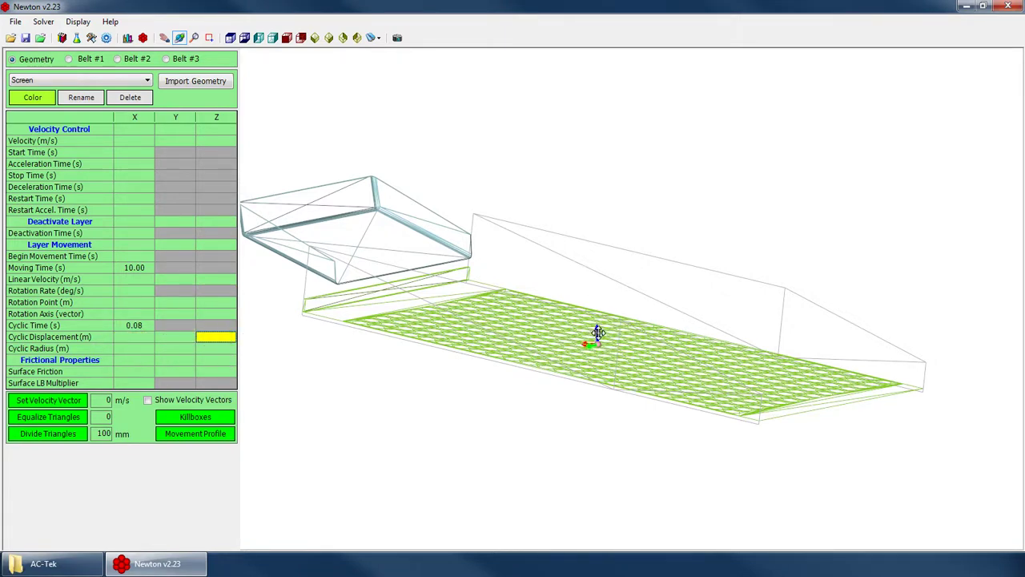
pyautogui.click(209, 350)
pyautogui.click(215, 337)
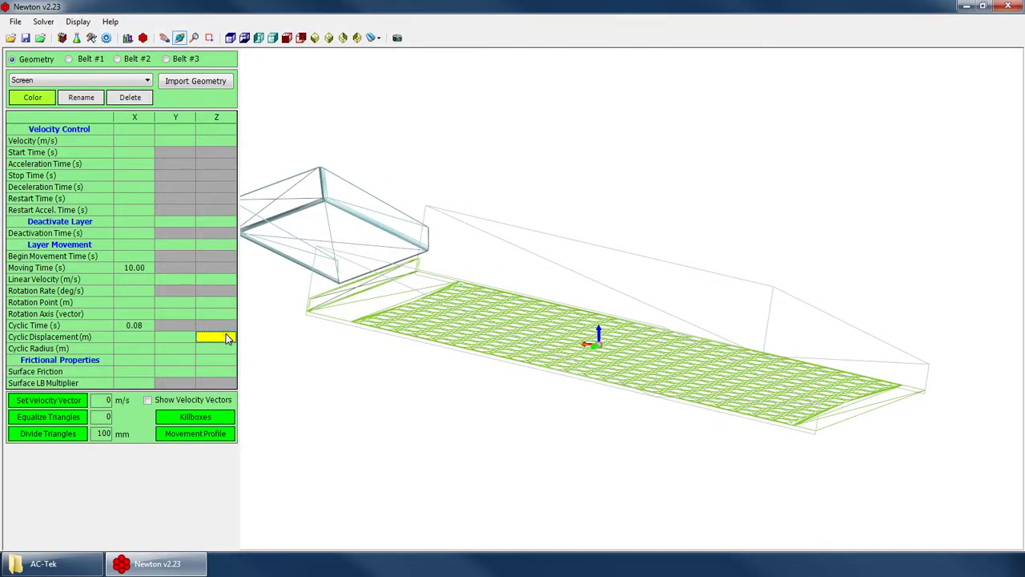
pyautogui.write('0.02')
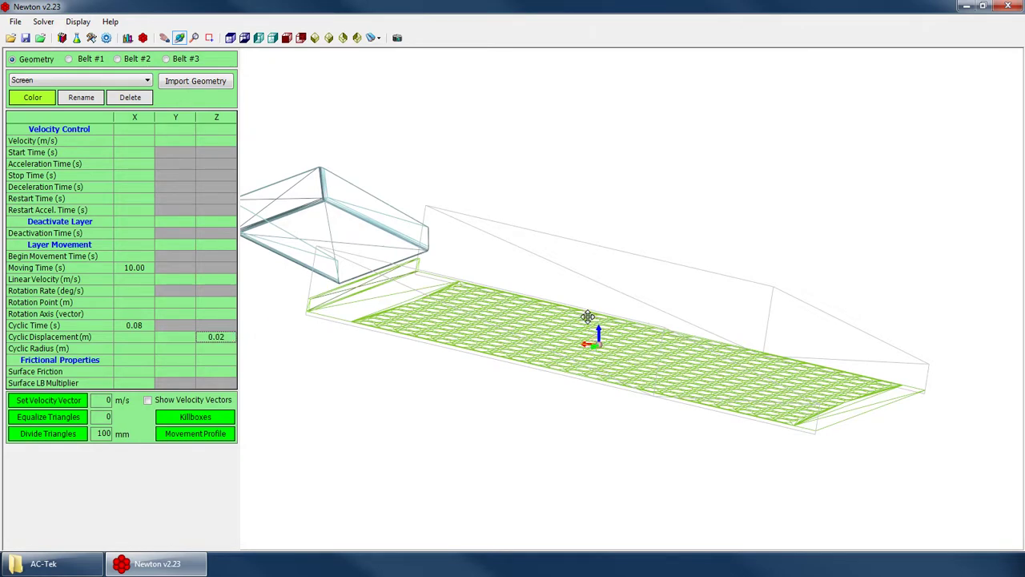
pyautogui.click(147, 351)
pyautogui.click(213, 349)
pyautogui.moveTo(593, 322); pyautogui.dragTo(592, 352)
# Set the critical time ratio in the simulation's time step settings to 0.150.
pyautogui.click(67, 38)
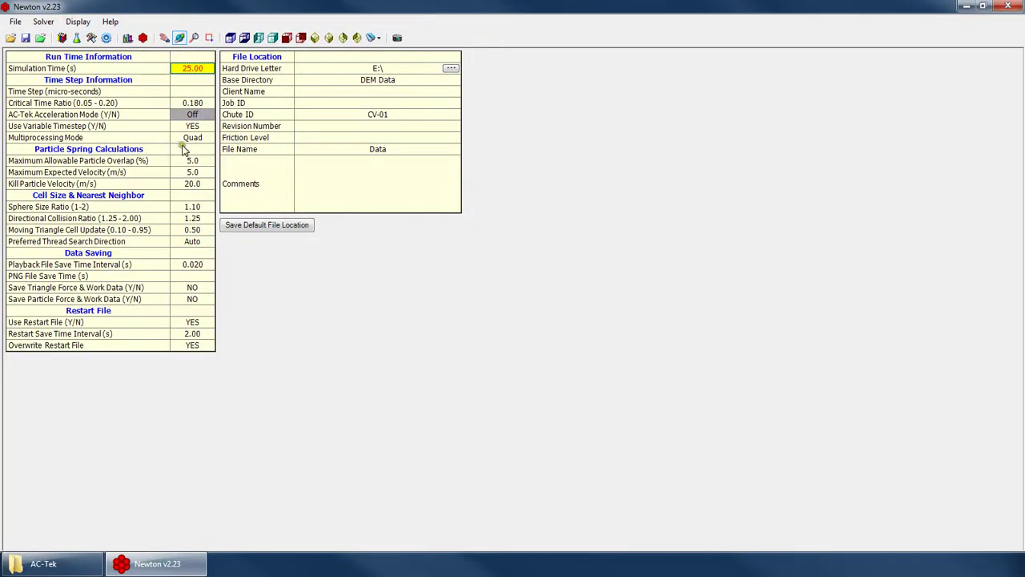
pyautogui.click(190, 217)
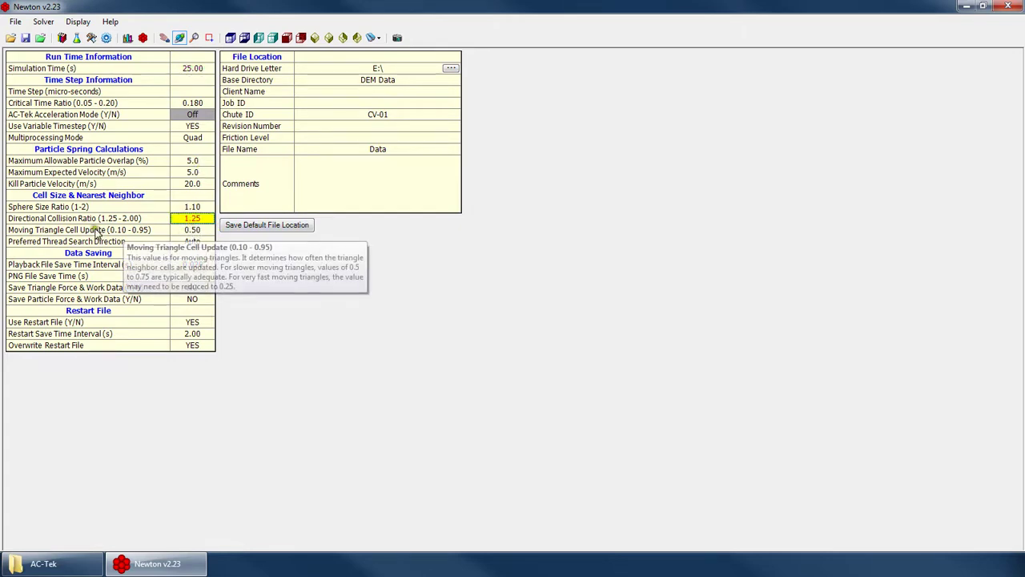
pyautogui.click(189, 229)
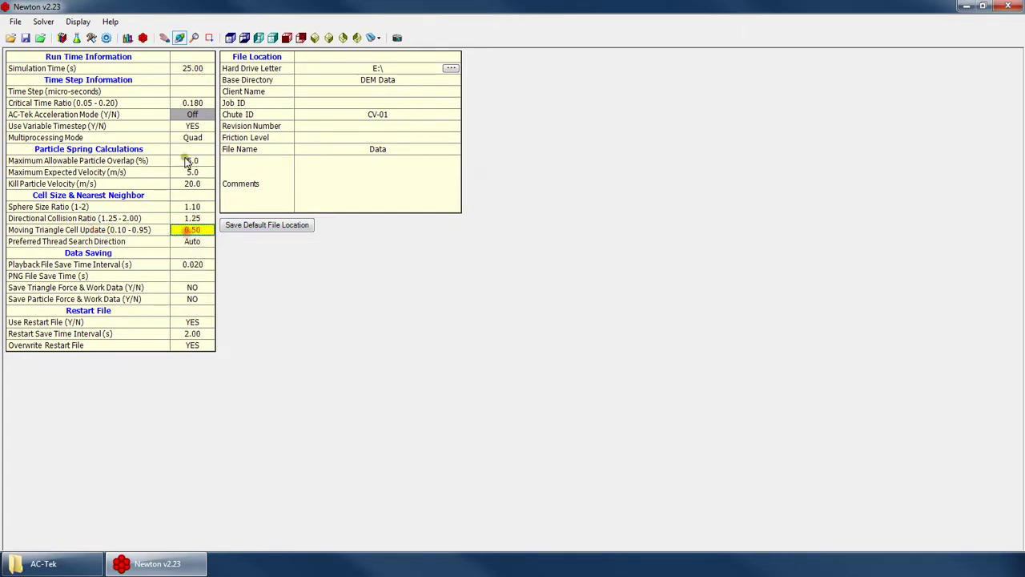
pyautogui.click(191, 103)
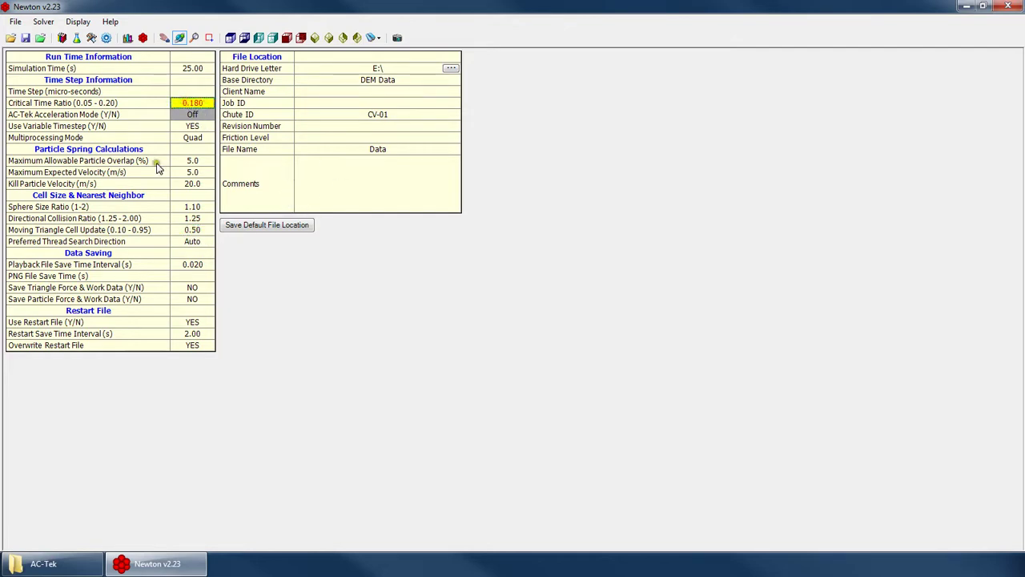
pyautogui.moveTo(75, 105)
pyautogui.click(193, 127)
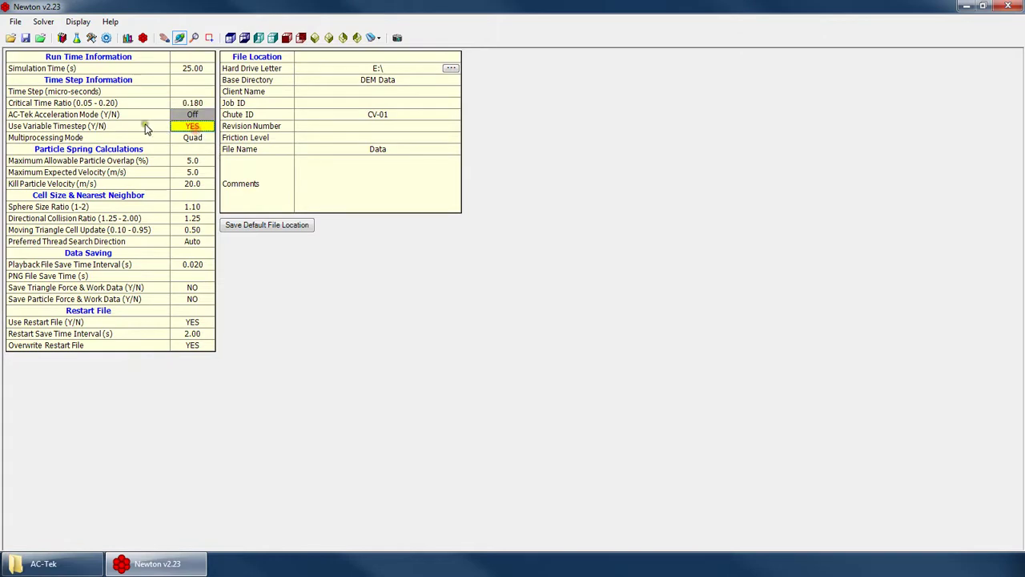
pyautogui.click(190, 102)
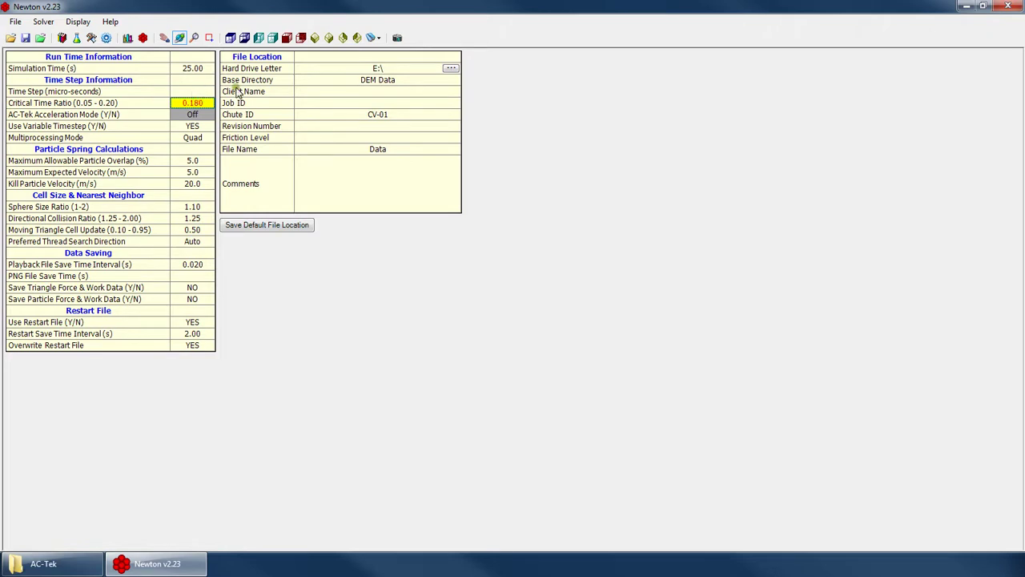
pyautogui.write('00')
pyautogui.click(92, 38)
pyautogui.rightClick(651, 312)
pyautogui.click(692, 334)
pyautogui.moveTo(669, 380); pyautogui.dragTo(654, 340)
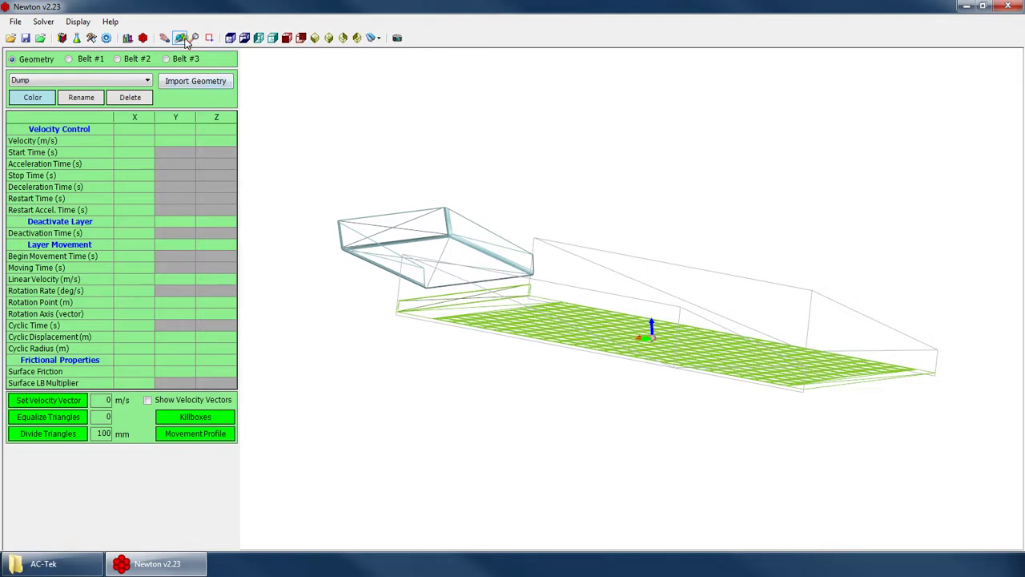
# Review the simulation's critical time ratio, particle overlap, velocity limits, sphere size ratio and directional collision ratio settings.
pyautogui.click(67, 37)
pyautogui.click(190, 103)
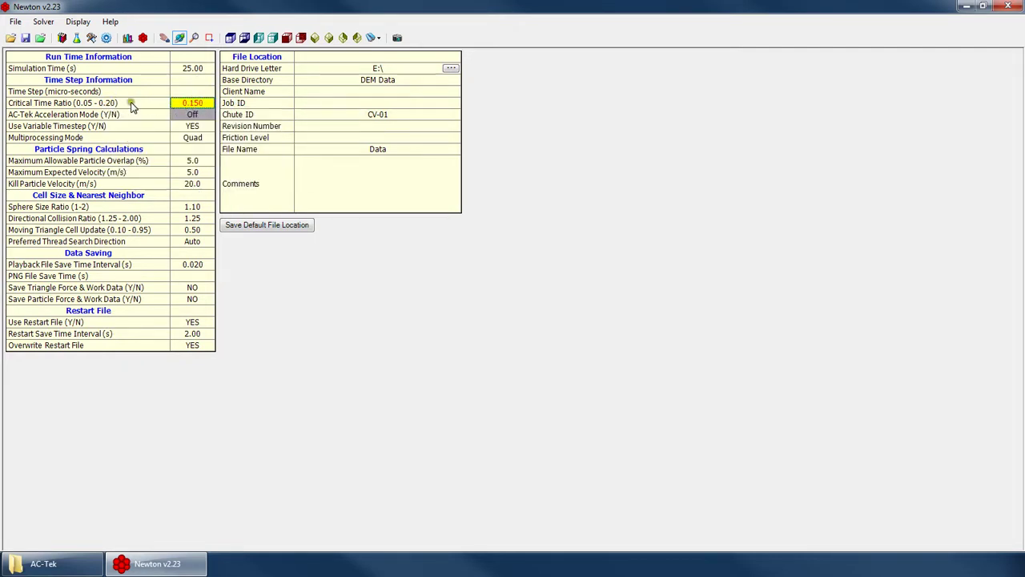
pyautogui.moveTo(109, 106)
pyautogui.click(199, 161)
pyautogui.click(191, 175)
pyautogui.click(190, 184)
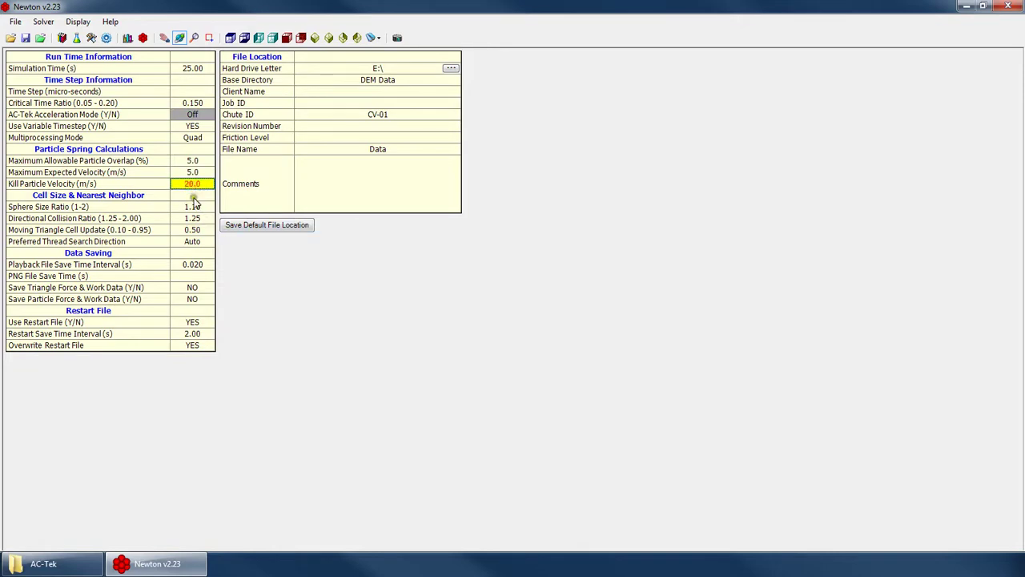
pyautogui.click(194, 207)
pyautogui.click(193, 219)
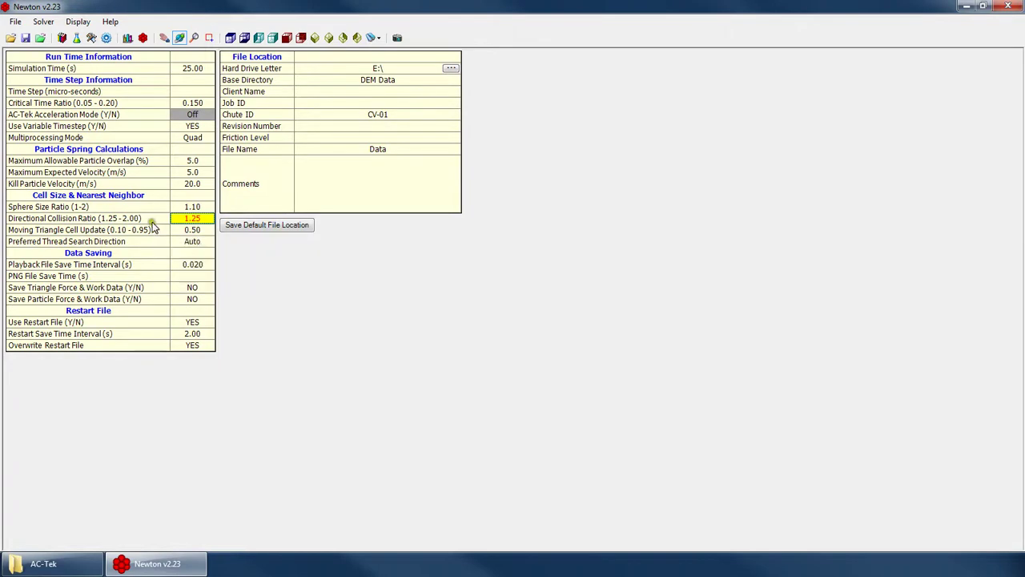
# Set the simulation's directional collision ratio to 1.50.
pyautogui.click(91, 37)
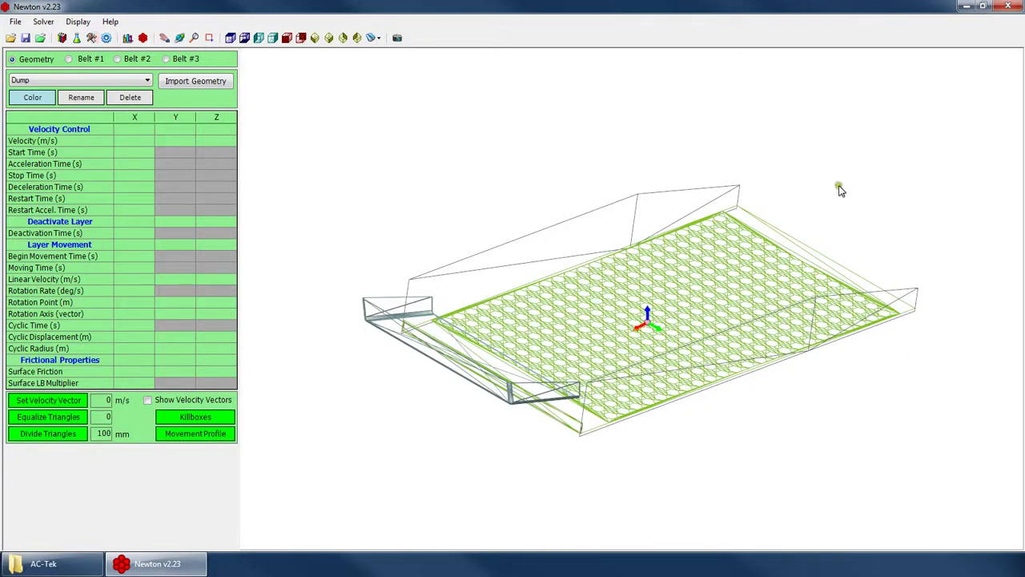
pyautogui.click(62, 38)
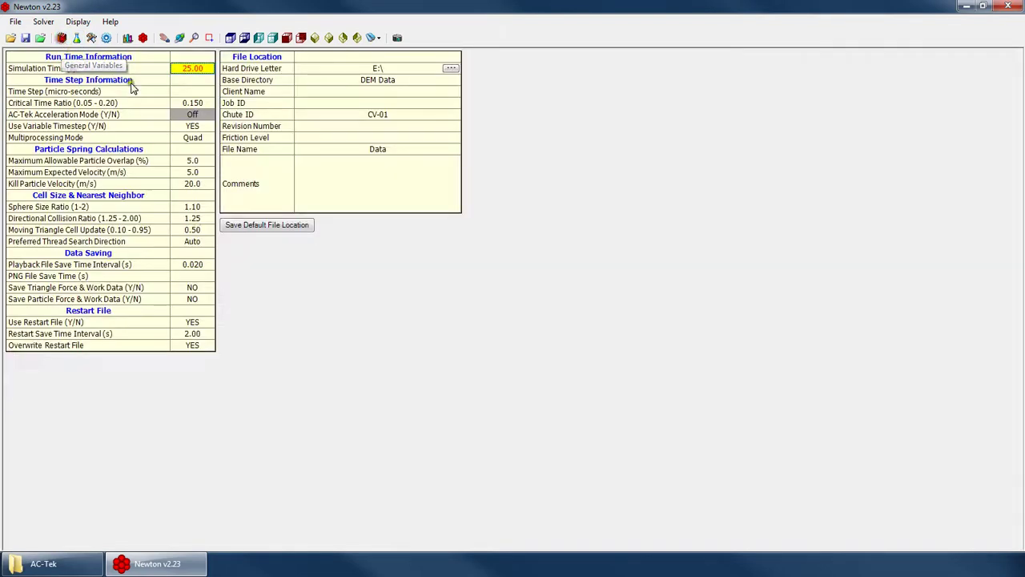
pyautogui.click(193, 218)
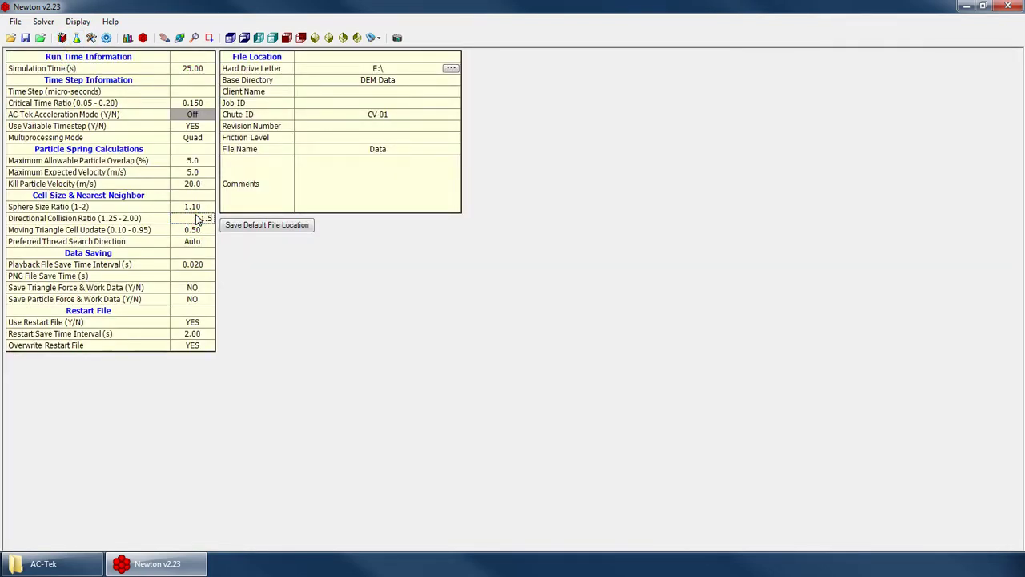
# Set the moving triangle cell update value in the simulation settings to 0.20.
pyautogui.click(197, 229)
pyautogui.moveTo(56, 233)
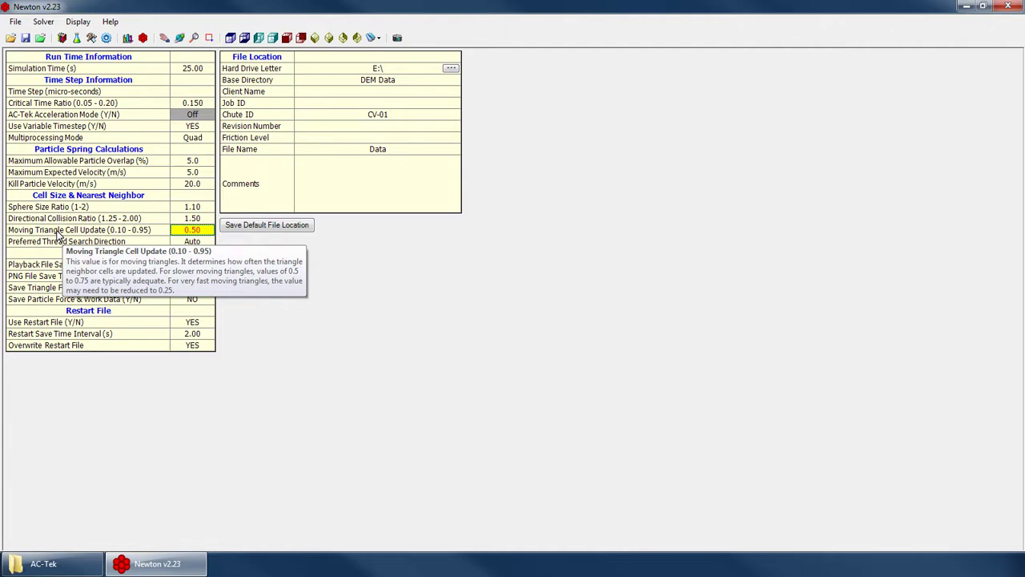
pyautogui.click(103, 40)
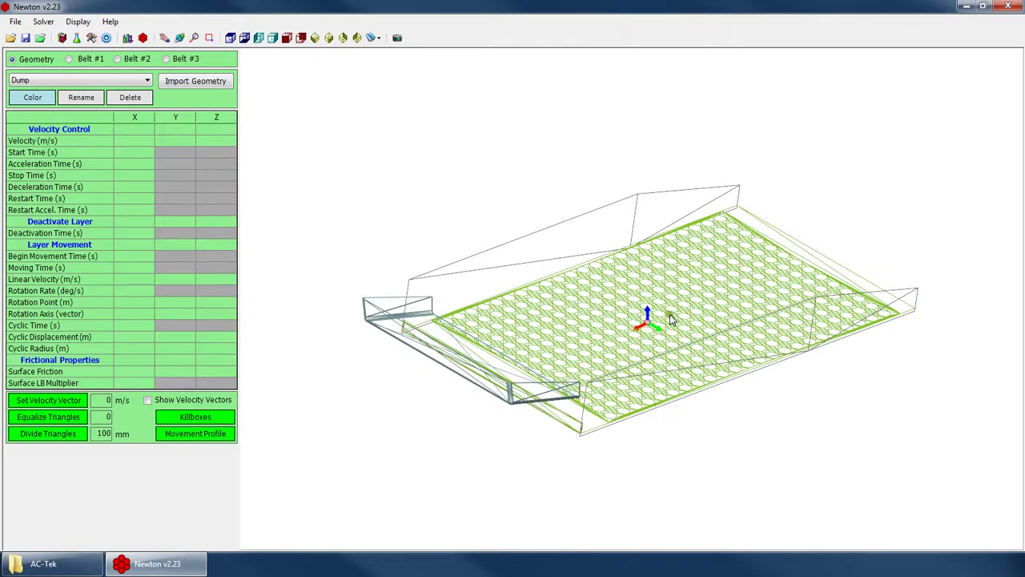
pyautogui.click(63, 38)
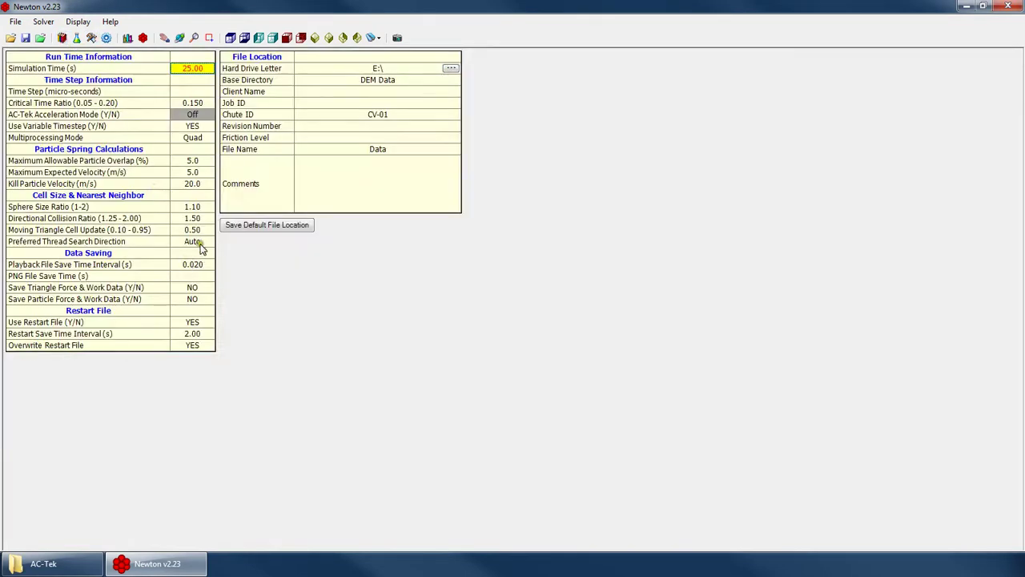
pyautogui.click(196, 231)
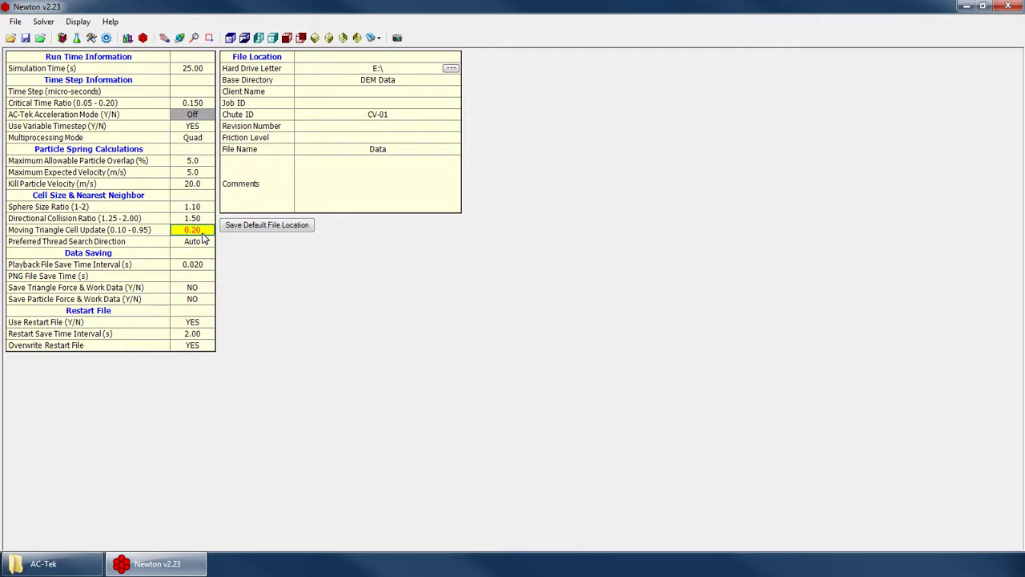
# Examine the critical time ratio, sphere size ratio, directional collision ratio and moving triangle cell update settings.
pyautogui.click(196, 207)
pyautogui.click(196, 218)
pyautogui.click(202, 103)
pyautogui.click(193, 230)
pyautogui.click(195, 104)
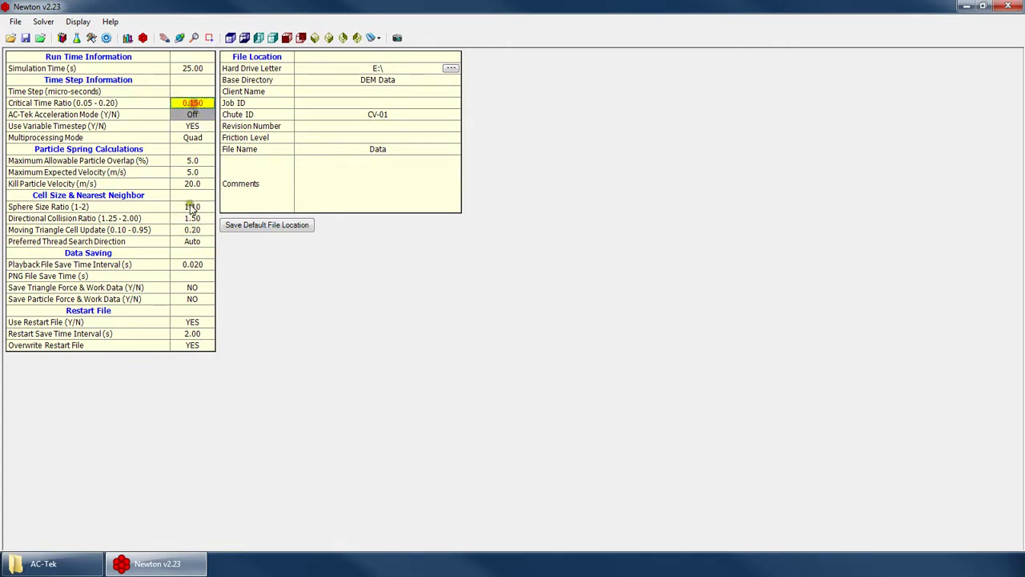
pyautogui.click(191, 230)
pyautogui.click(194, 104)
pyautogui.click(189, 230)
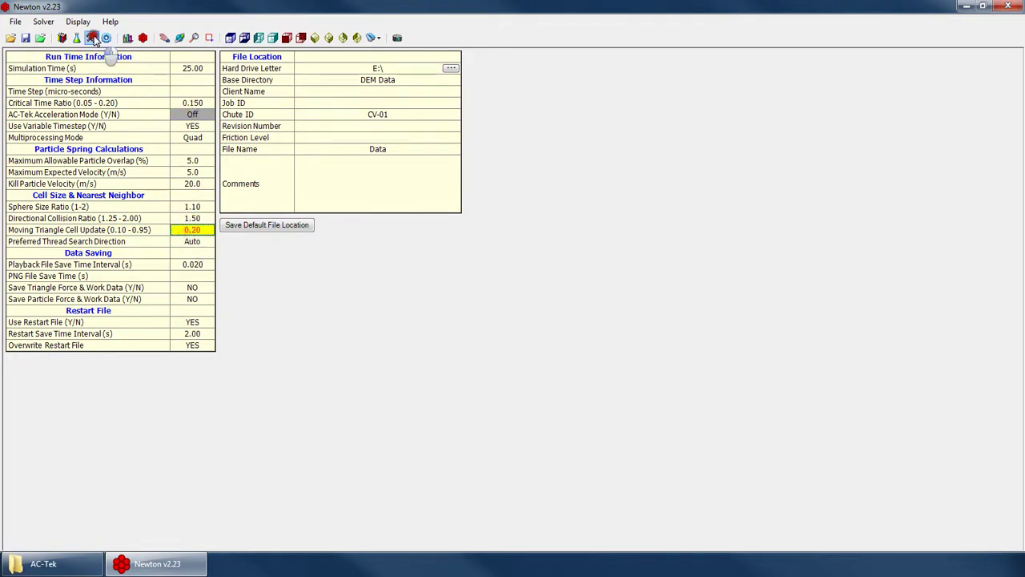
# Assign the 60-180mm material group set to generation point 1.
pyautogui.click(94, 38)
pyautogui.rightClick(565, 273)
pyautogui.click(607, 299)
pyautogui.moveTo(609, 310); pyautogui.dragTo(671, 309)
pyautogui.scroll(2, 671, 308)
pyautogui.click(107, 38)
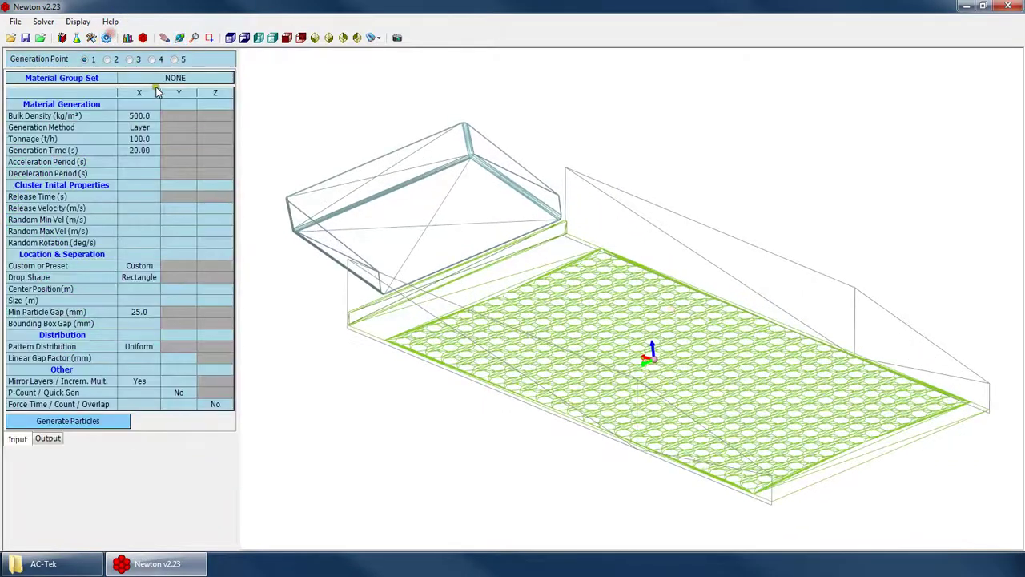
pyautogui.click(186, 77)
pyautogui.click(197, 121)
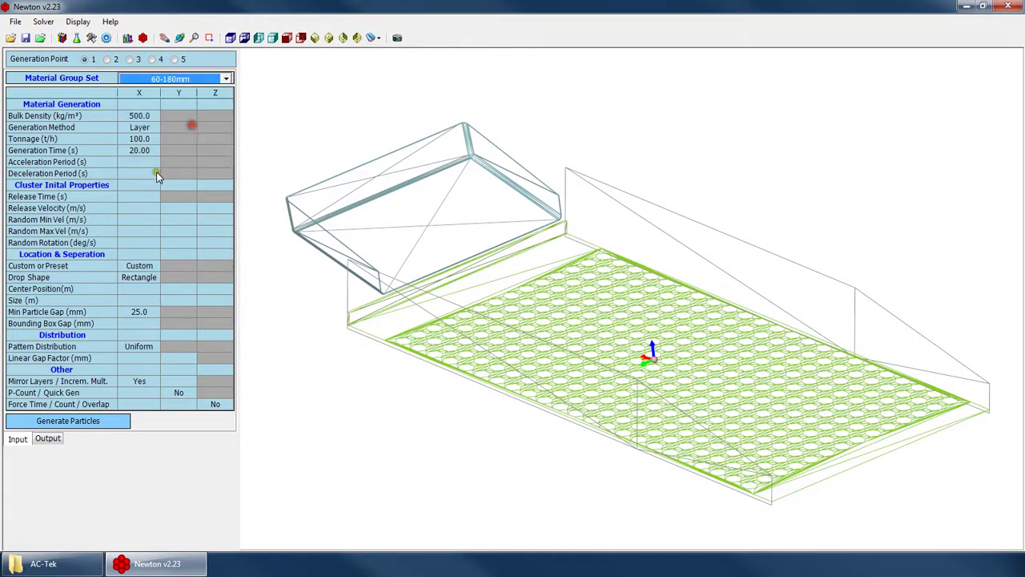
# Set the particle drop rectangle's center position to X 3.000 and Z 1.750 m, and its size to 1.000 by 2.000 m.
pyautogui.click(141, 175)
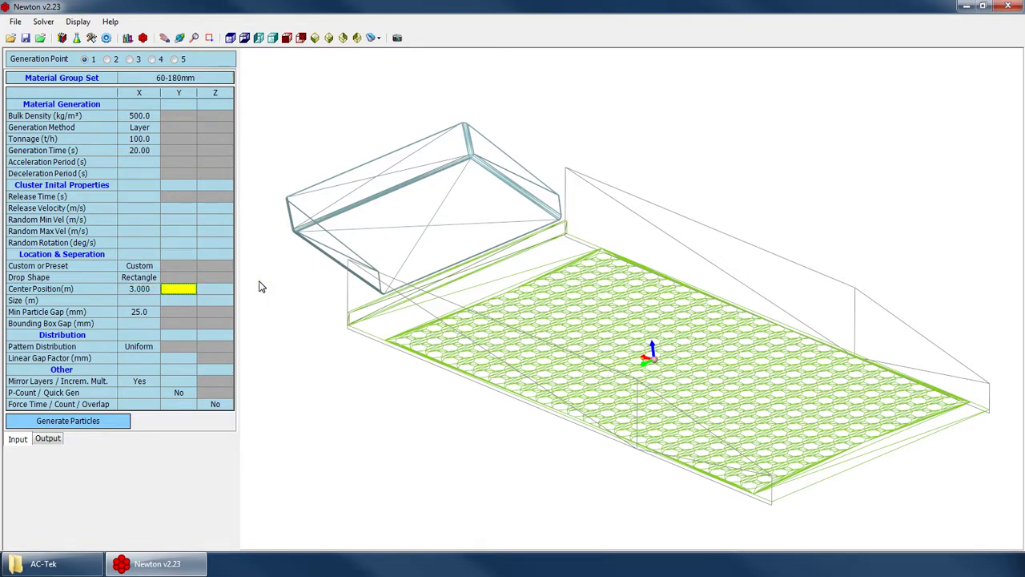
pyautogui.press('Left')
pyautogui.press('Left')
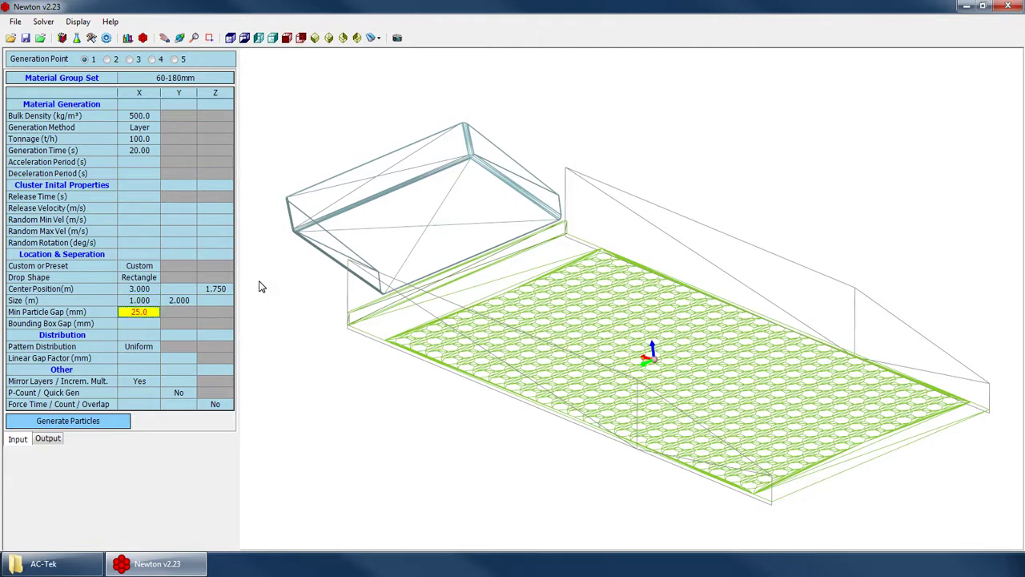
# Set the minimum particle gap to 75.0 mm and generate the particles.
pyautogui.rightClick(462, 274)
pyautogui.click(494, 297)
pyautogui.moveTo(624, 301); pyautogui.dragTo(663, 297)
pyautogui.click(49, 421)
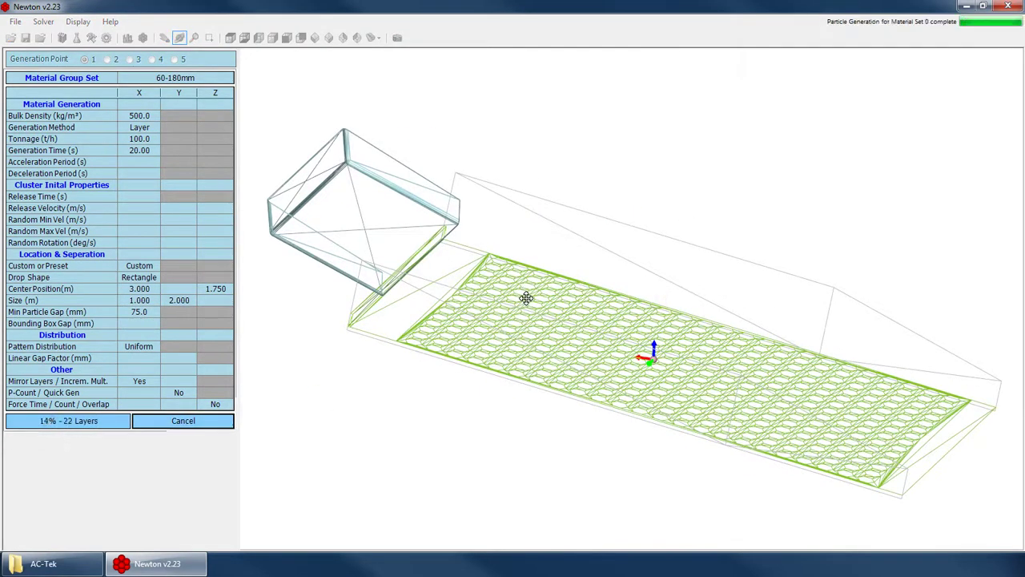
pyautogui.click(575, 333)
# Set the particle drop's center X position to 3.500 m and regenerate the particles.
pyautogui.rightClick(573, 282)
pyautogui.click(599, 304)
pyautogui.click(602, 304)
pyautogui.moveTo(608, 308); pyautogui.dragTo(664, 293)
pyautogui.click(144, 289)
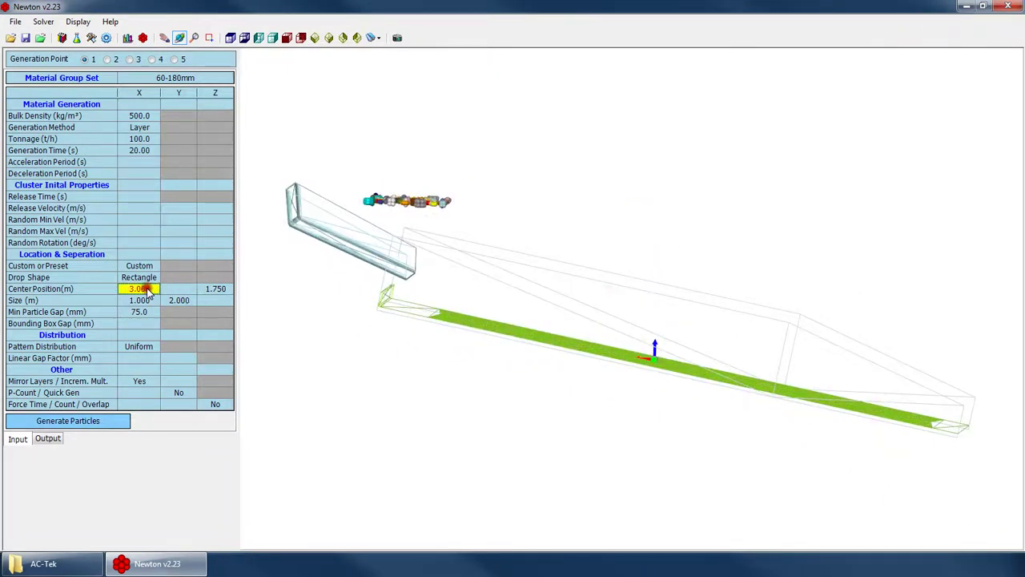
pyautogui.click(103, 420)
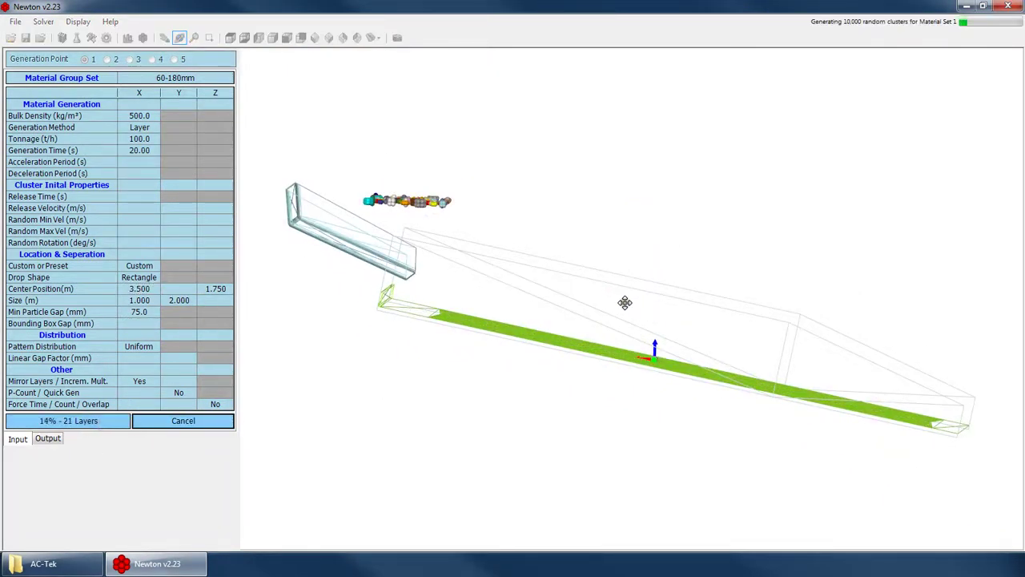
pyautogui.moveTo(625, 300); pyautogui.dragTo(627, 290)
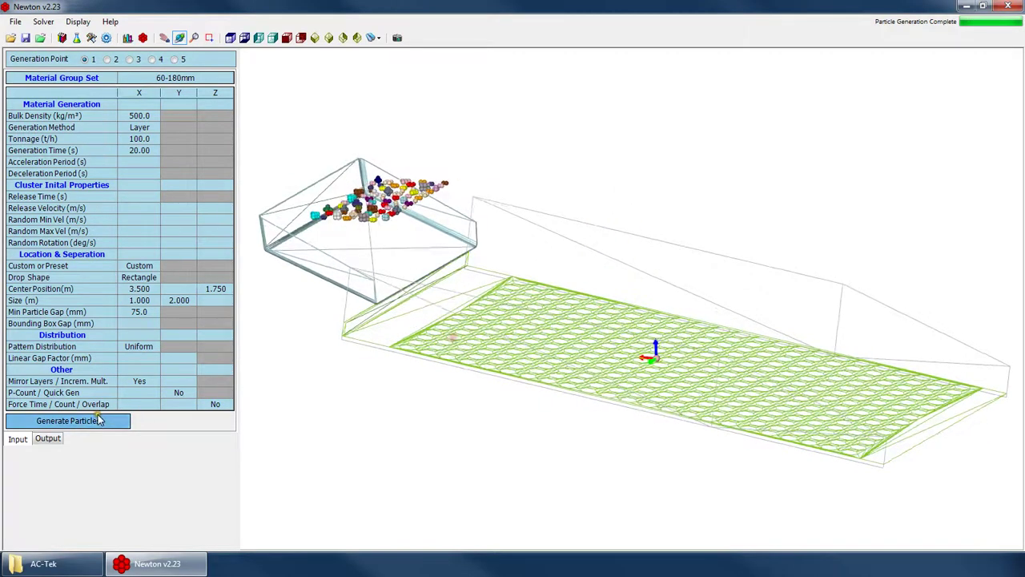
pyautogui.click(99, 419)
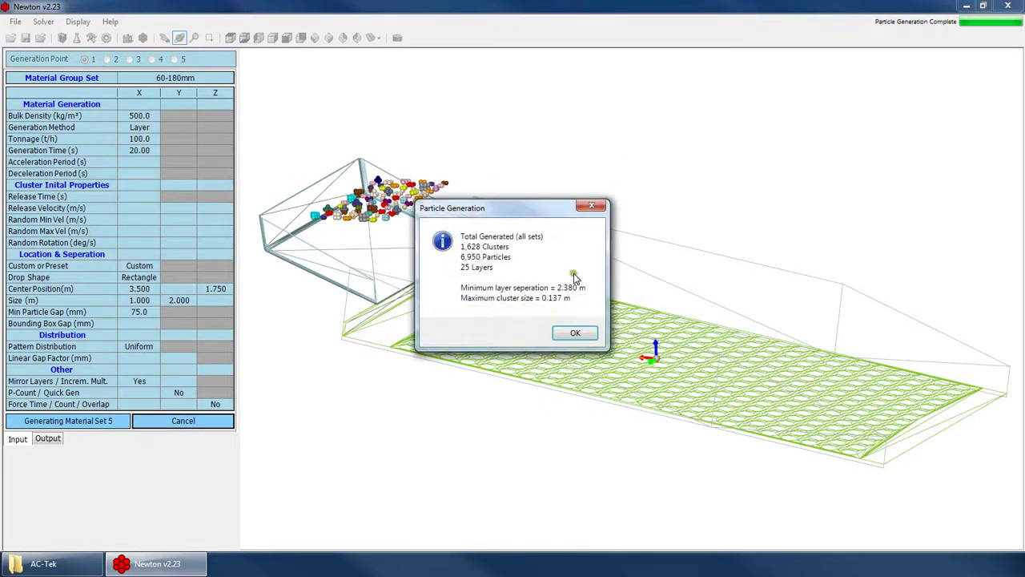
pyautogui.click(575, 332)
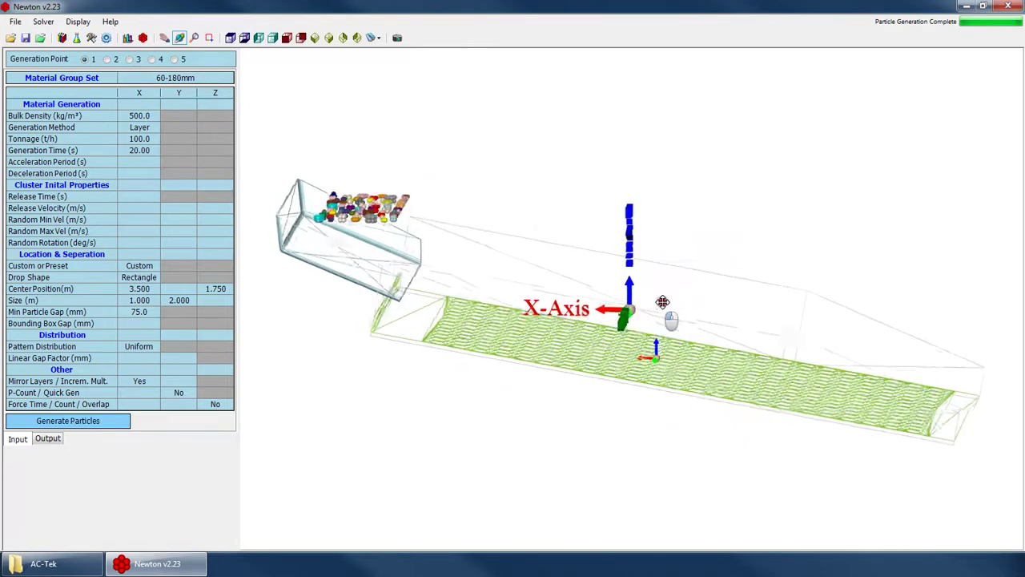
# Start the vibrating screen simulation run.
pyautogui.click(63, 39)
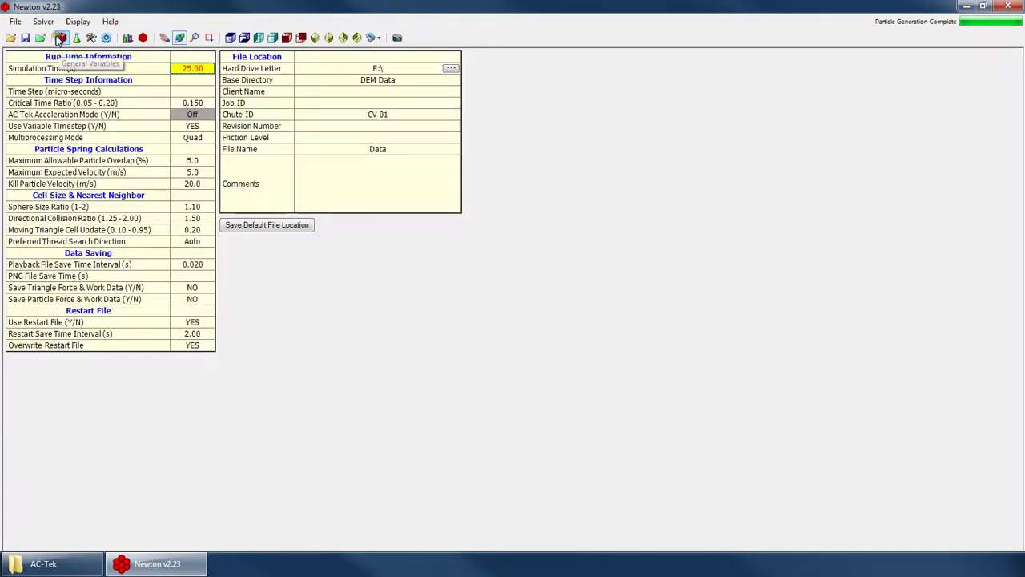
pyautogui.click(90, 38)
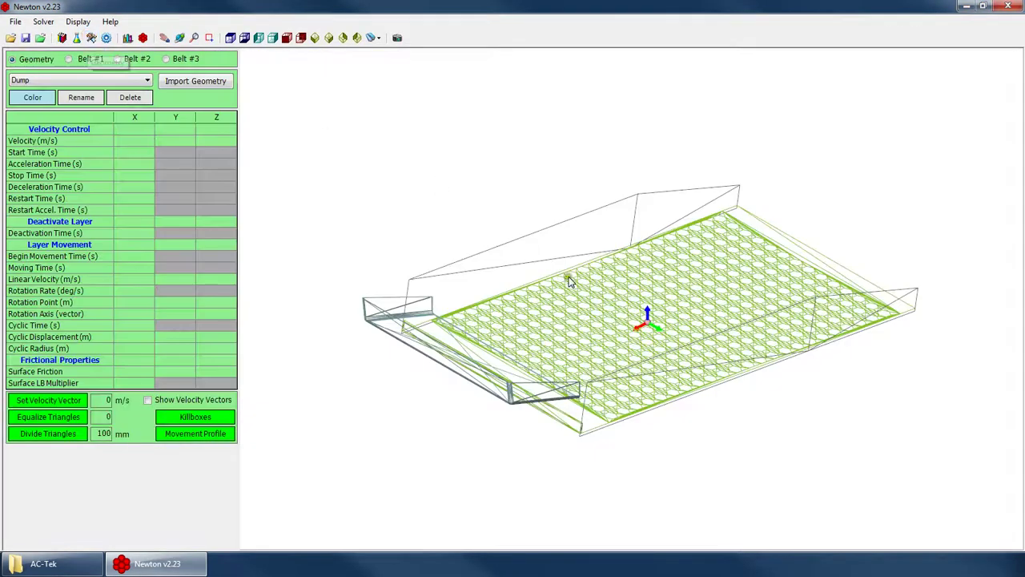
pyautogui.rightClick(583, 286)
pyautogui.click(620, 310)
pyautogui.moveTo(620, 311); pyautogui.dragTo(472, 279)
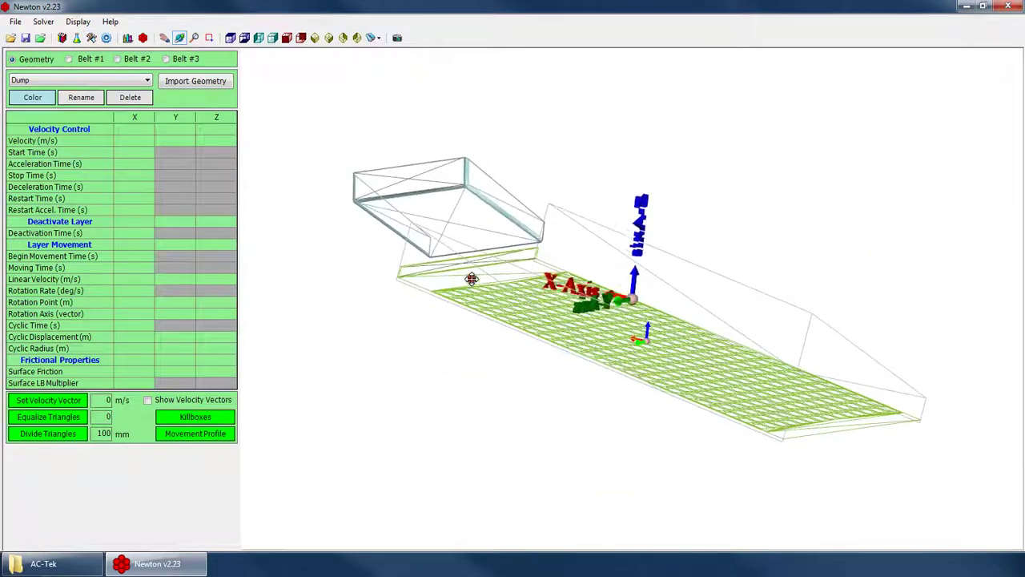
pyautogui.click(43, 21)
pyautogui.click(54, 36)
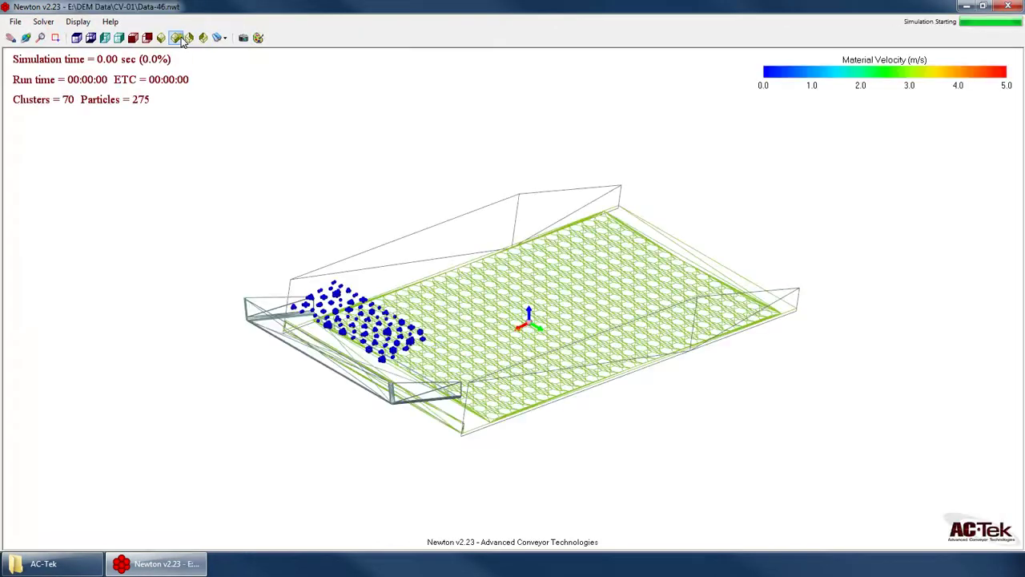
# Watch the material drop onto the screen from the side with the geometry surfaces shaded.
pyautogui.click(122, 40)
pyautogui.click(134, 40)
pyautogui.rightClick(409, 202)
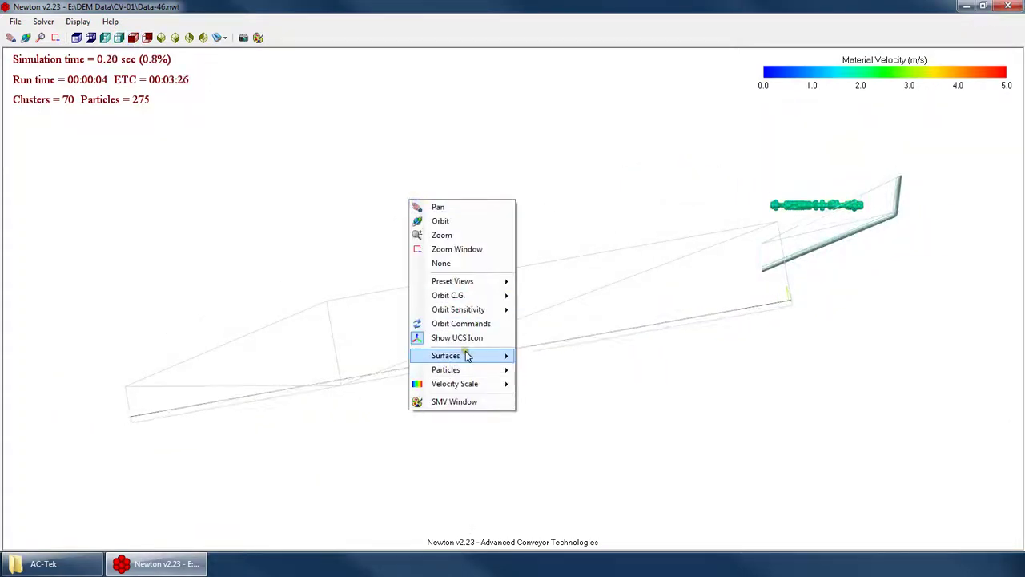
pyautogui.moveTo(467, 357)
pyautogui.click(546, 375)
pyautogui.moveTo(693, 362); pyautogui.dragTo(787, 297)
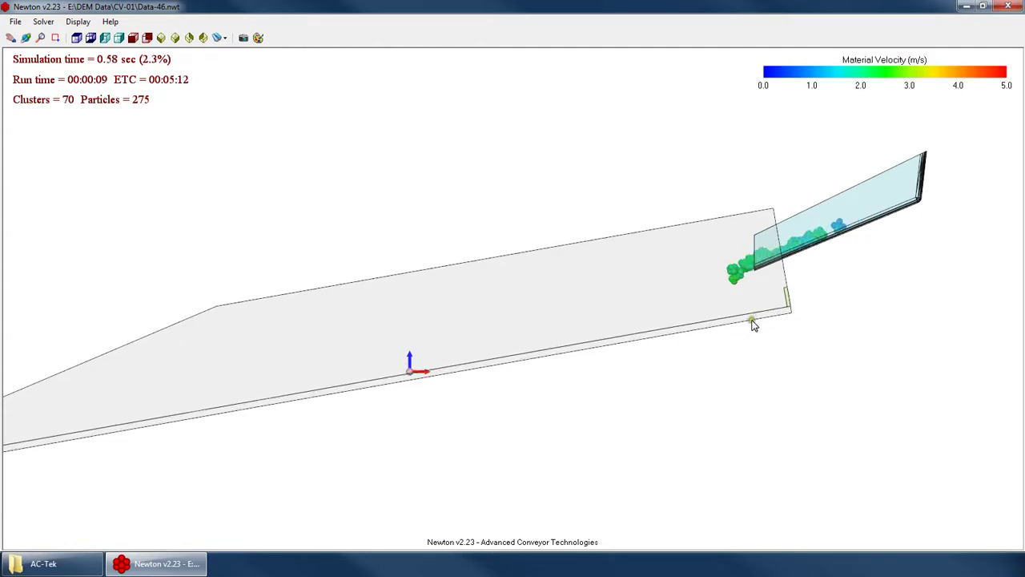
# Stop the simulation and set the playback file save time interval to 0.005 s.
pyautogui.click(58, 22)
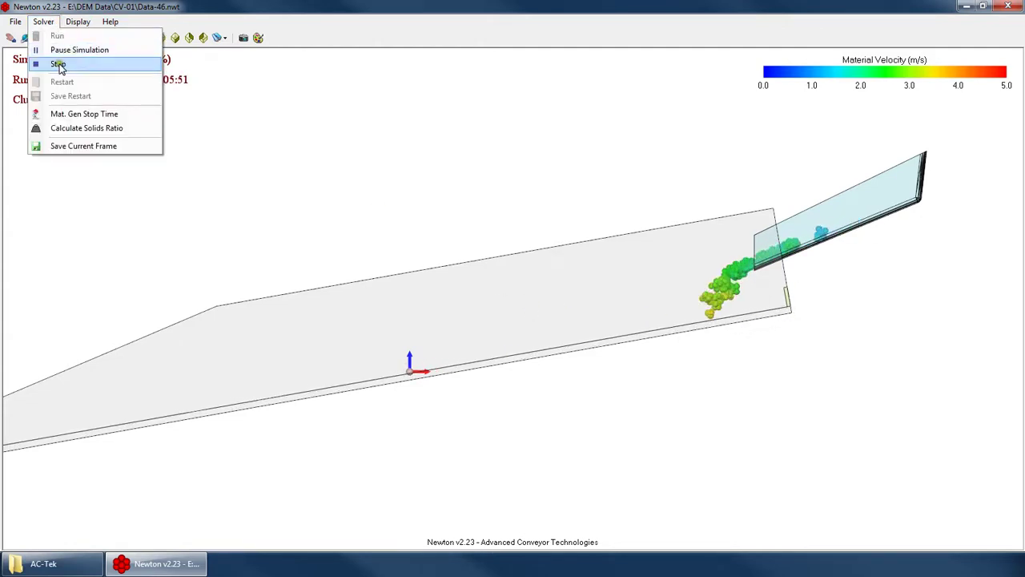
pyautogui.click(58, 63)
pyautogui.press('Return')
pyautogui.click(77, 38)
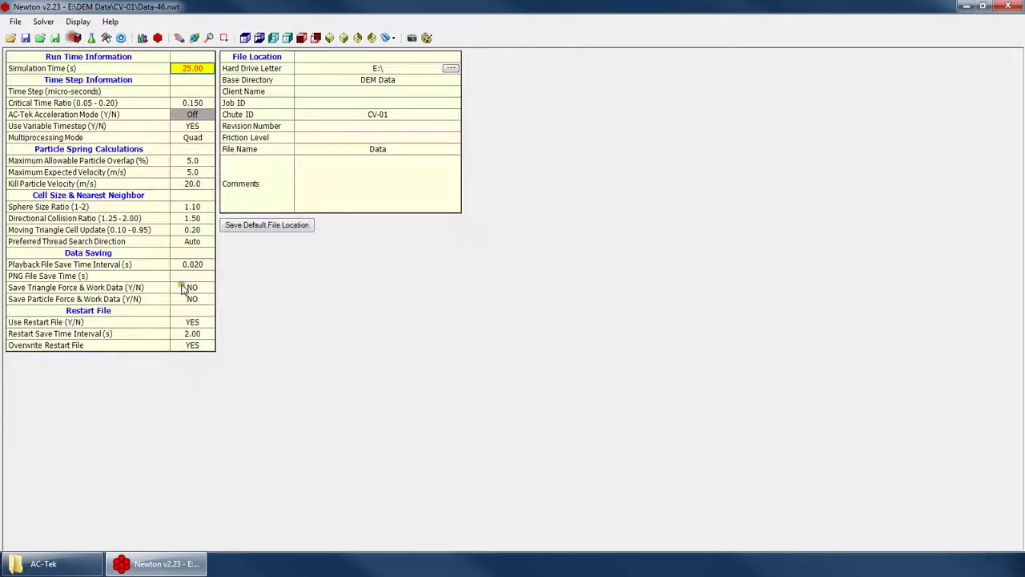
pyautogui.click(183, 273)
pyautogui.press('Up')
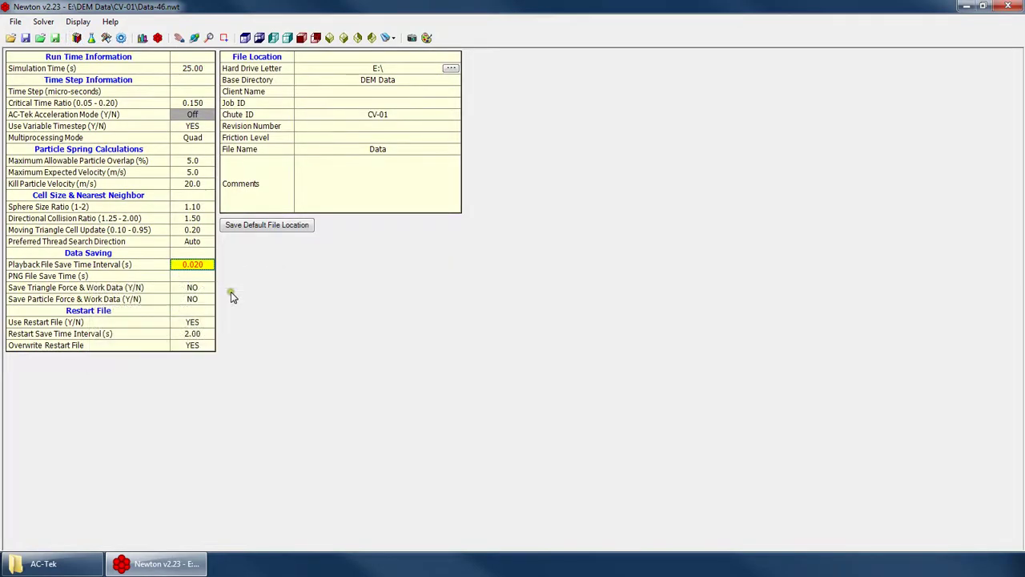
pyautogui.write('0.005')
pyautogui.press('Return')
# Start a new simulation run and display its geometry surfaces as shaded and transparent.
pyautogui.click(44, 22)
pyautogui.click(56, 34)
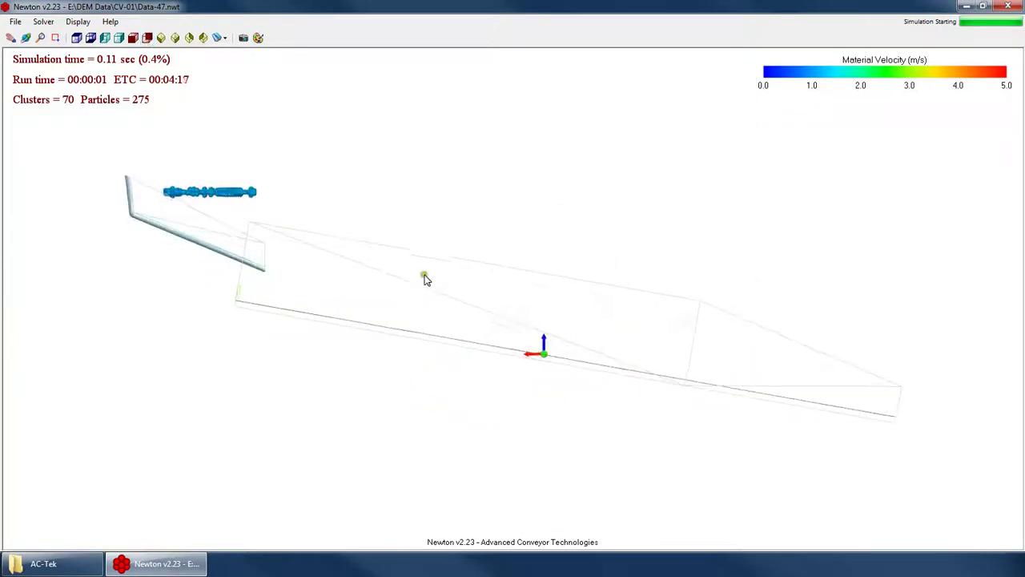
pyautogui.rightClick(427, 271)
pyautogui.moveTo(474, 429)
pyautogui.click(601, 444)
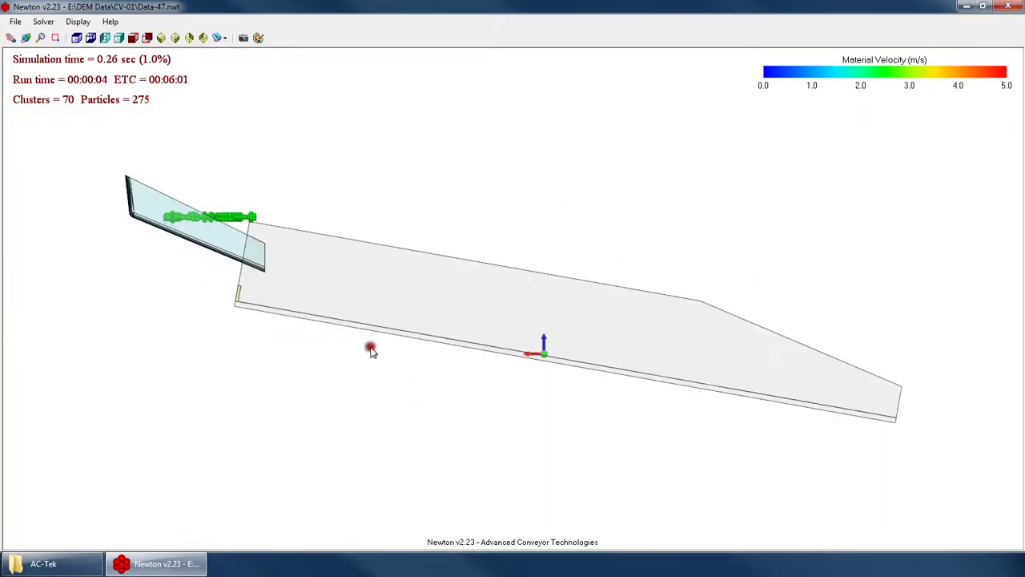
# Examine the particles bouncing on and falling through the moving screen from the side and at an angle.
pyautogui.scroll(1, 345, 294)
pyautogui.scroll(3, 350, 298)
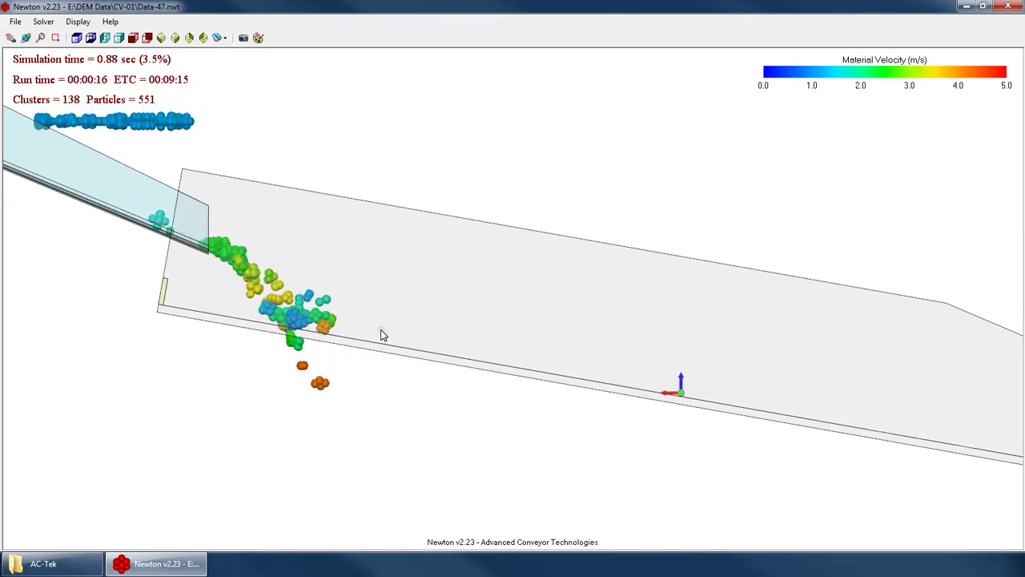
pyautogui.moveTo(240, 291); pyautogui.dragTo(102, 247)
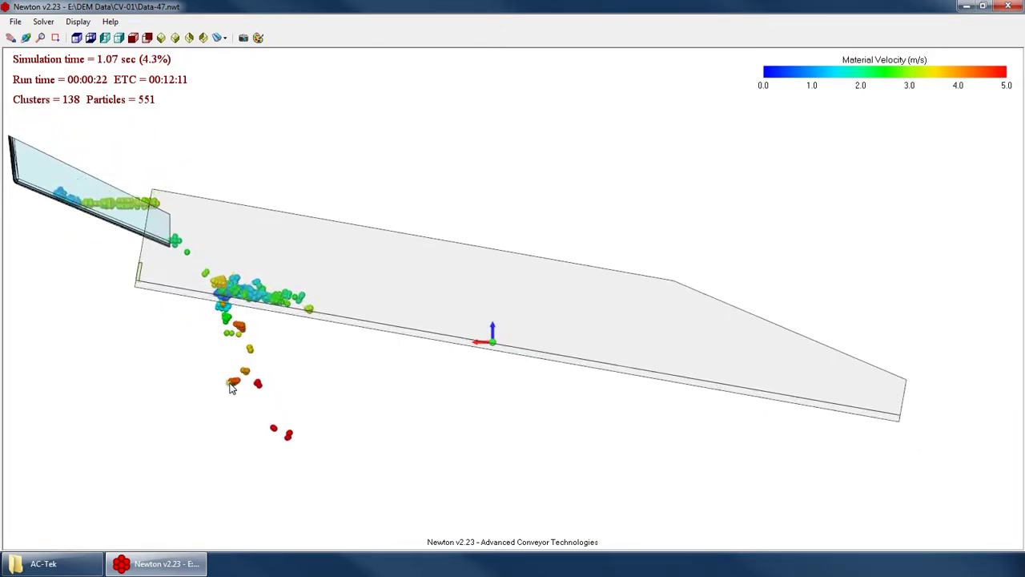
pyautogui.moveTo(565, 361); pyautogui.dragTo(497, 303)
pyautogui.rightClick(497, 300)
pyautogui.click(525, 323)
pyautogui.moveTo(544, 325); pyautogui.dragTo(514, 337)
# Stop the running simulation.
pyautogui.click(44, 22)
pyautogui.click(69, 46)
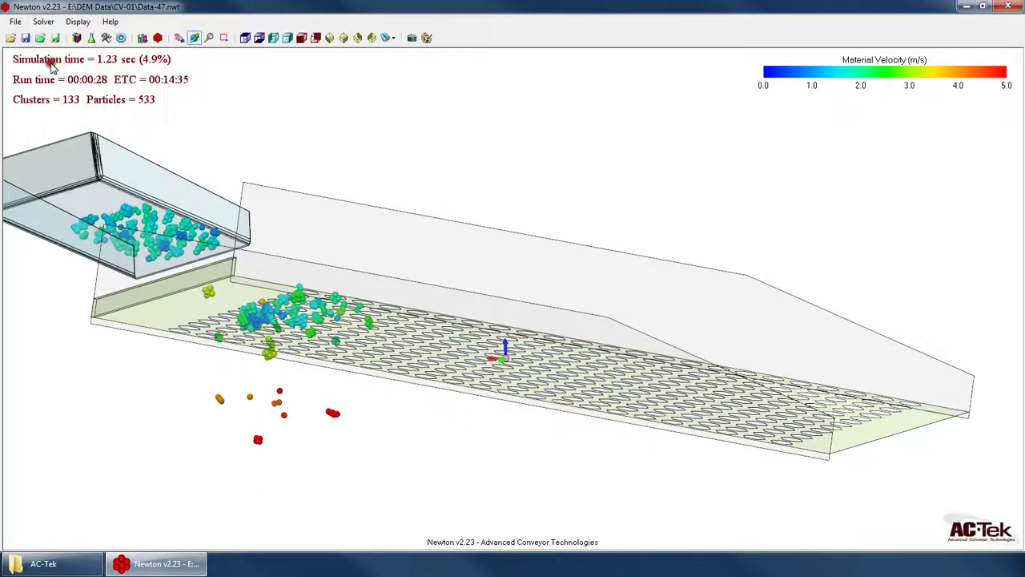
pyautogui.click(549, 305)
# Play the CyclicLinear.avi video from the AC-Tek folder in full screen, then close the player and the folder.
pyautogui.click(44, 564)
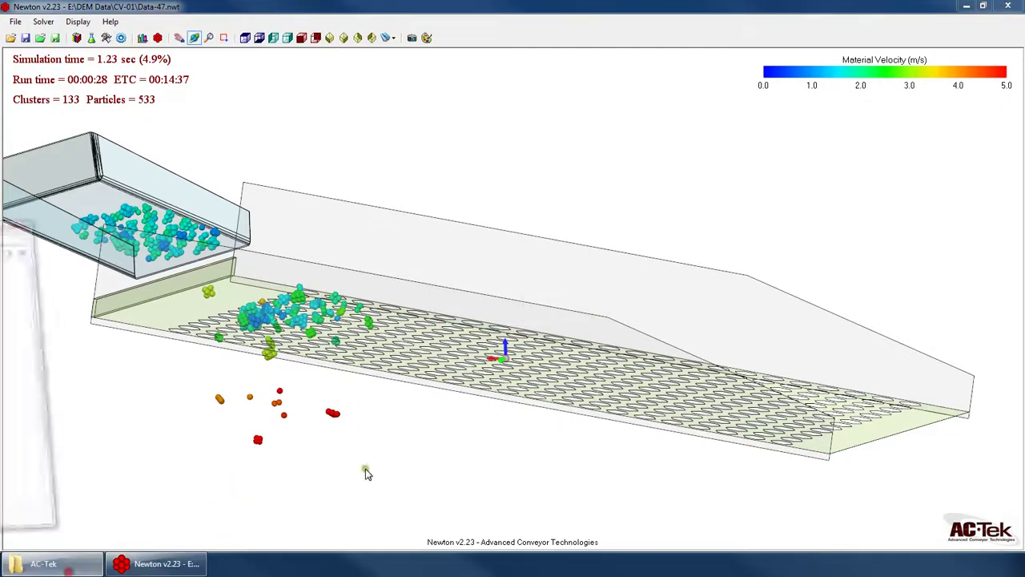
pyautogui.click(355, 368)
pyautogui.doubleClick(331, 355)
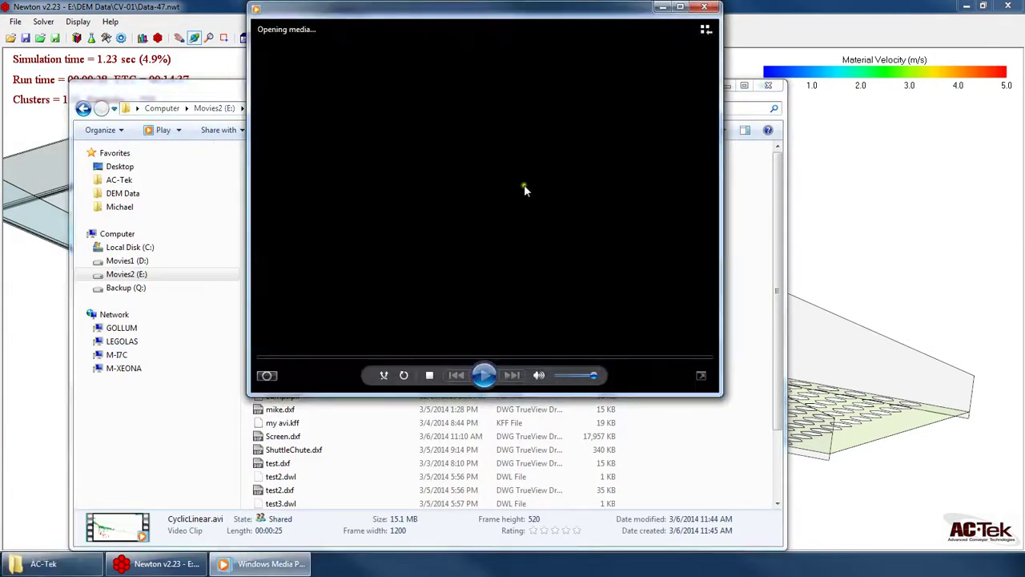
pyautogui.doubleClick(523, 187)
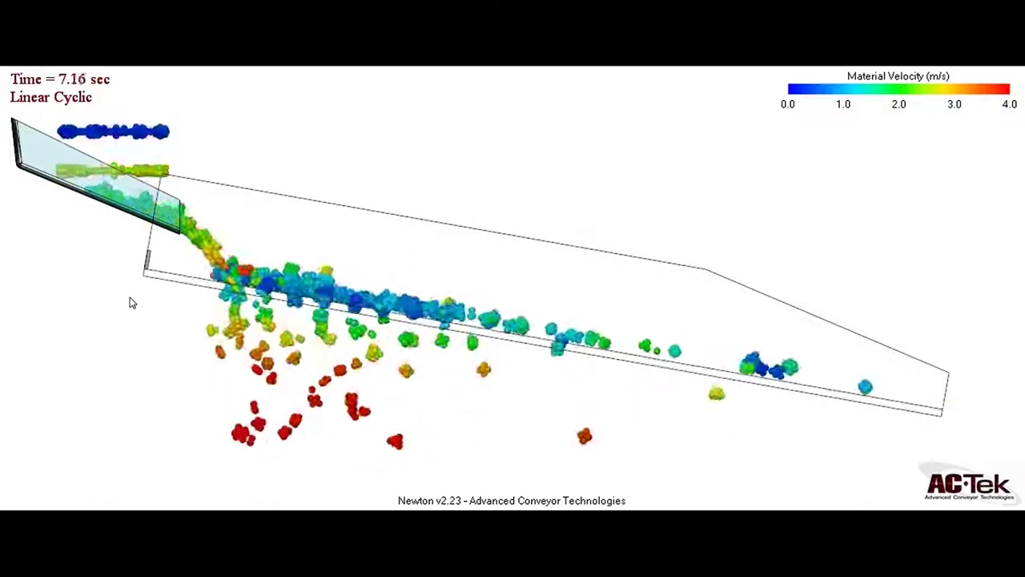
pyautogui.moveTo(137, 305)
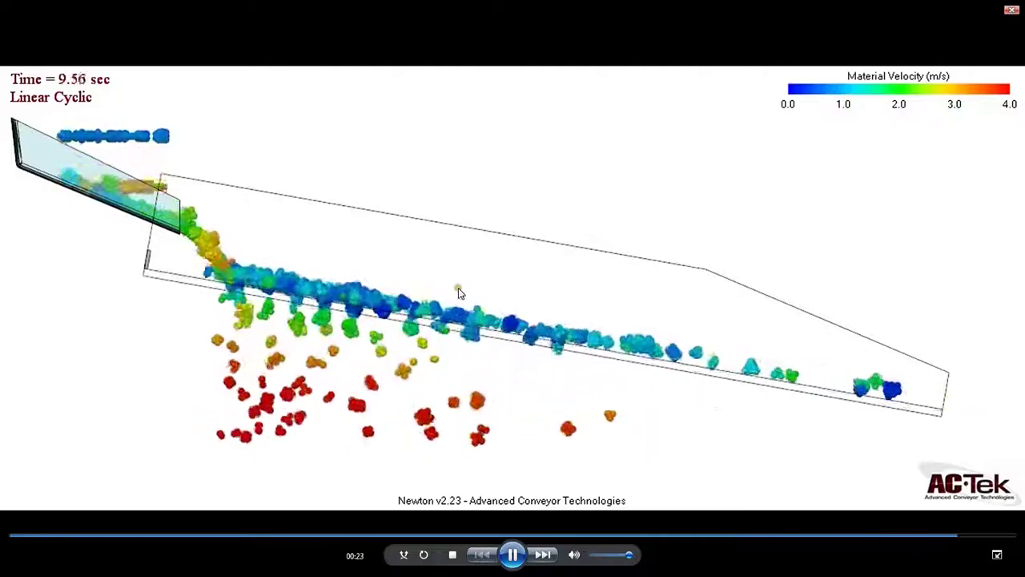
pyautogui.press('Escape')
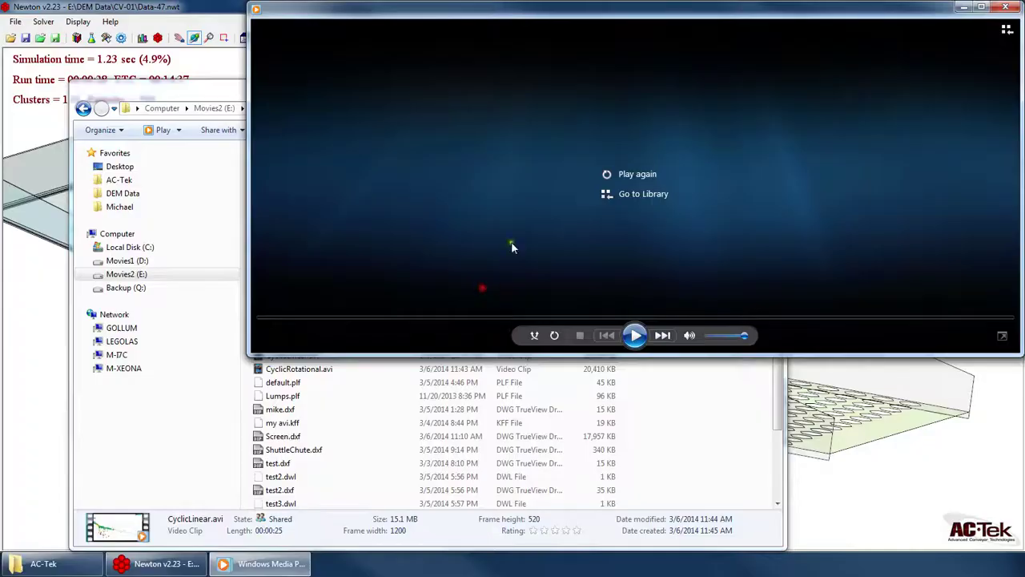
pyautogui.click(994, 11)
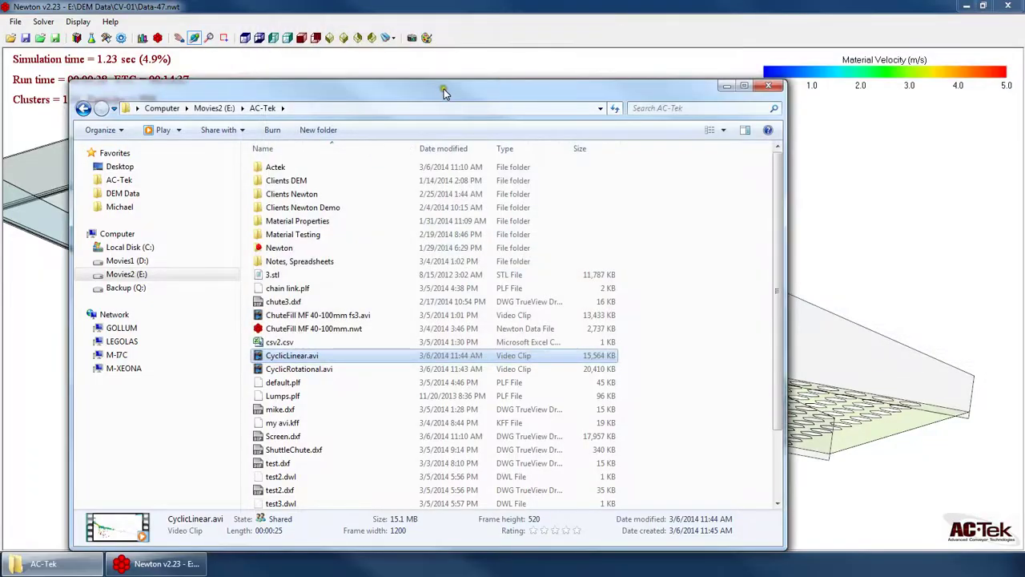
pyautogui.click(774, 75)
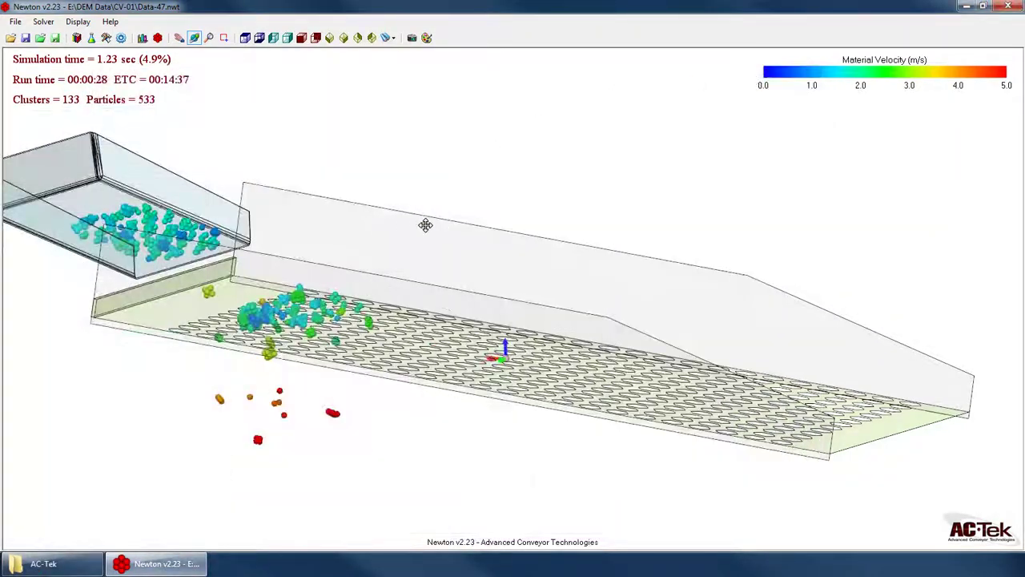
# Select the Screen layer in the geometry settings and examine its moving time and cyclic time.
pyautogui.click(106, 38)
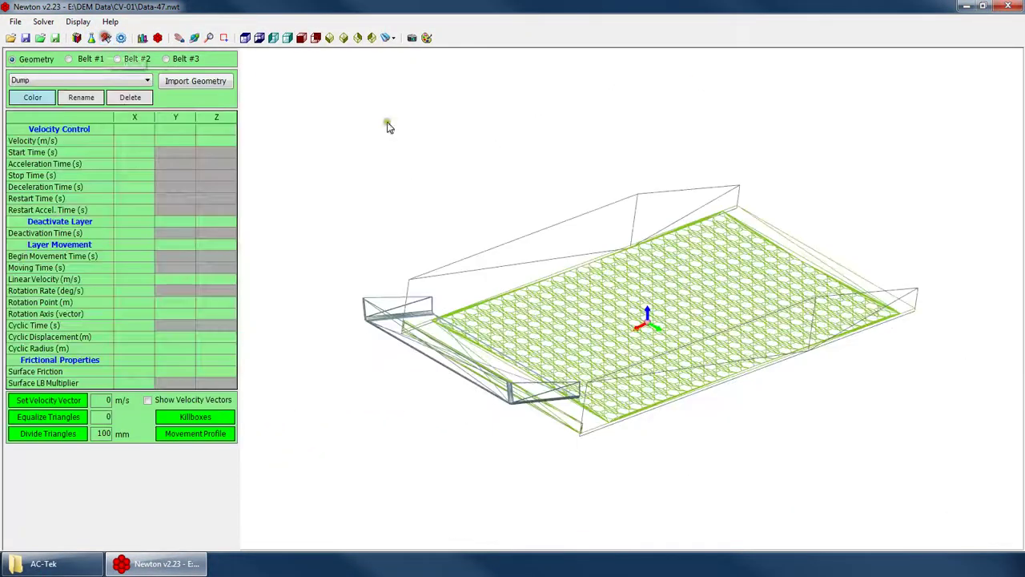
pyautogui.rightClick(520, 226)
pyautogui.click(550, 247)
pyautogui.moveTo(550, 245); pyautogui.dragTo(699, 301)
pyautogui.click(61, 80)
pyautogui.click(35, 101)
pyautogui.click(118, 268)
pyautogui.click(134, 324)
pyautogui.click(148, 268)
pyautogui.click(129, 325)
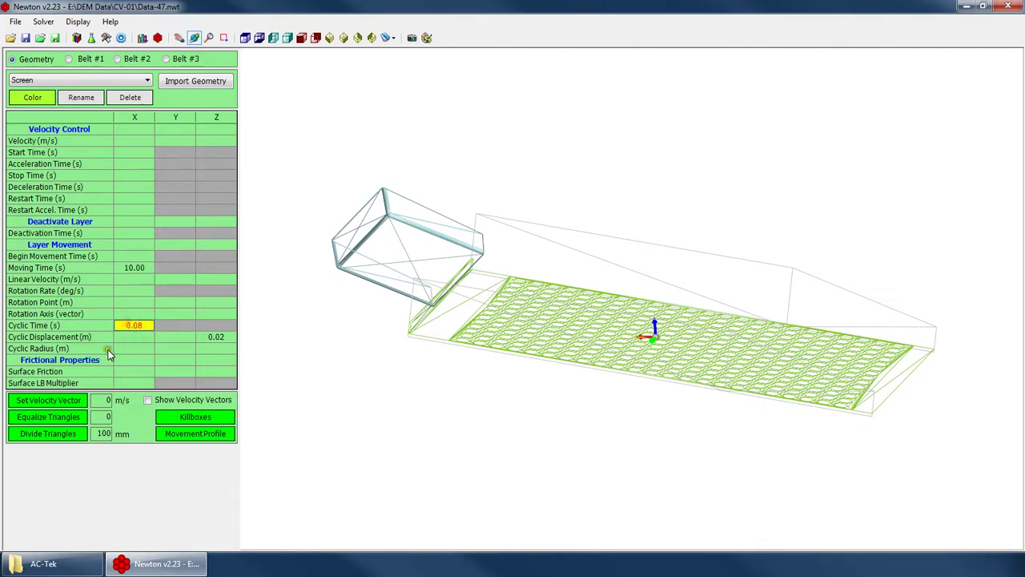
# Clear the Screen layer's Z cyclic displacement.
pyautogui.moveTo(569, 332); pyautogui.dragTo(405, 30)
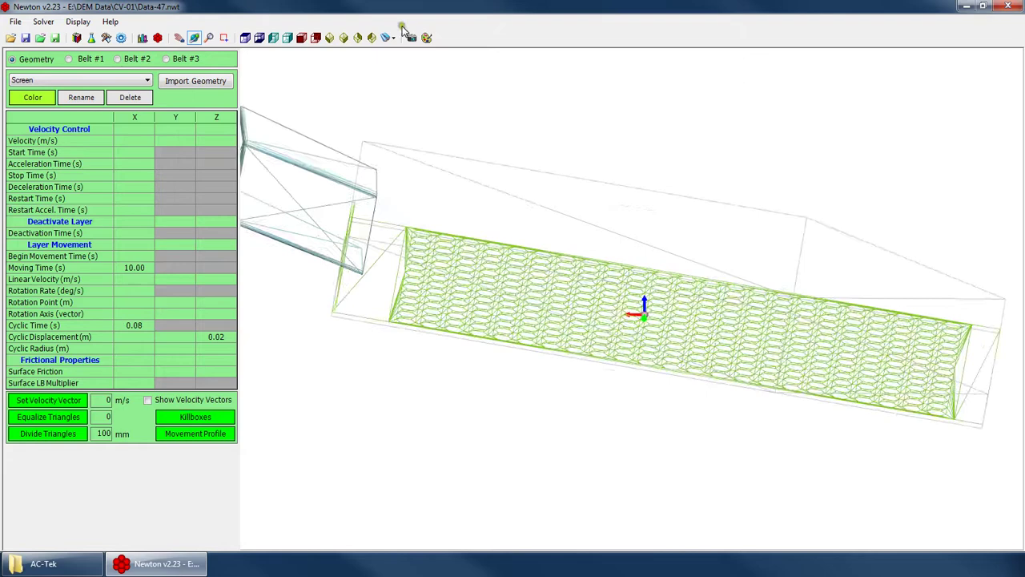
pyautogui.click(316, 41)
pyautogui.scroll(3, 680, 375)
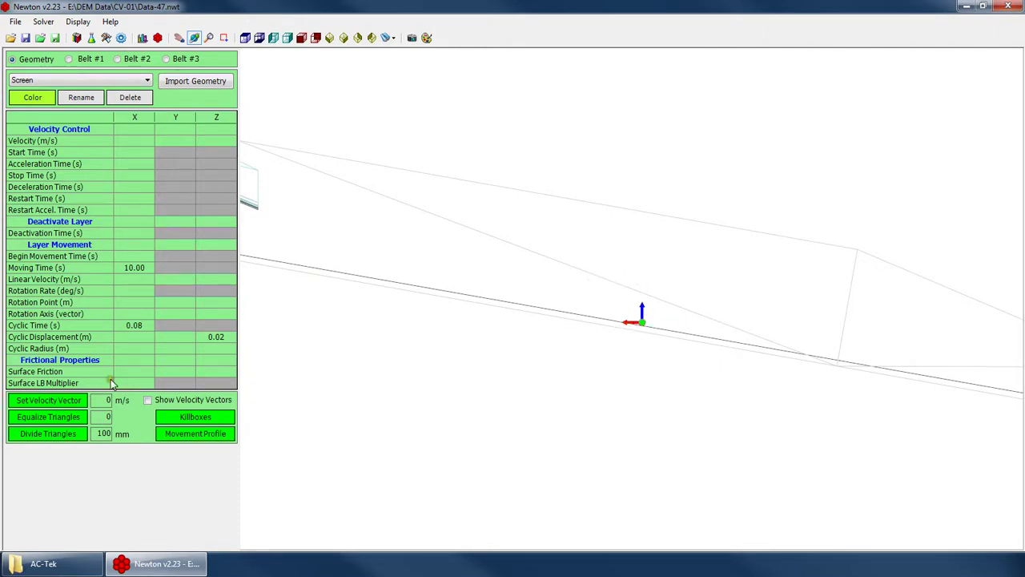
pyautogui.click(140, 340)
pyautogui.click(216, 337)
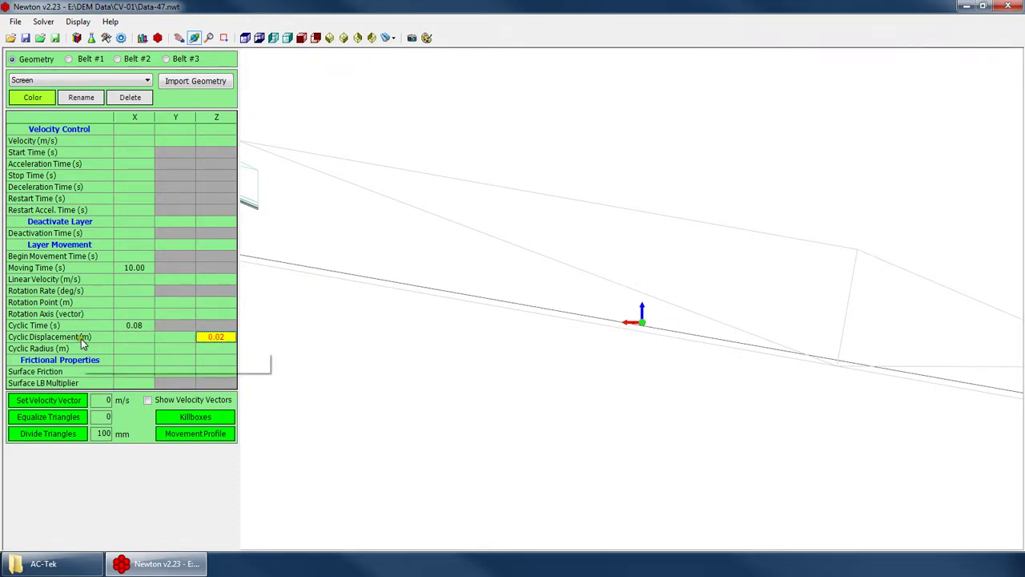
pyautogui.click(200, 339)
pyautogui.click(143, 339)
pyautogui.click(211, 339)
pyautogui.click(215, 350)
# Set the Screen layer's cyclic radius to 0.01 m in X and 0.01 m in Z.
pyautogui.click(143, 351)
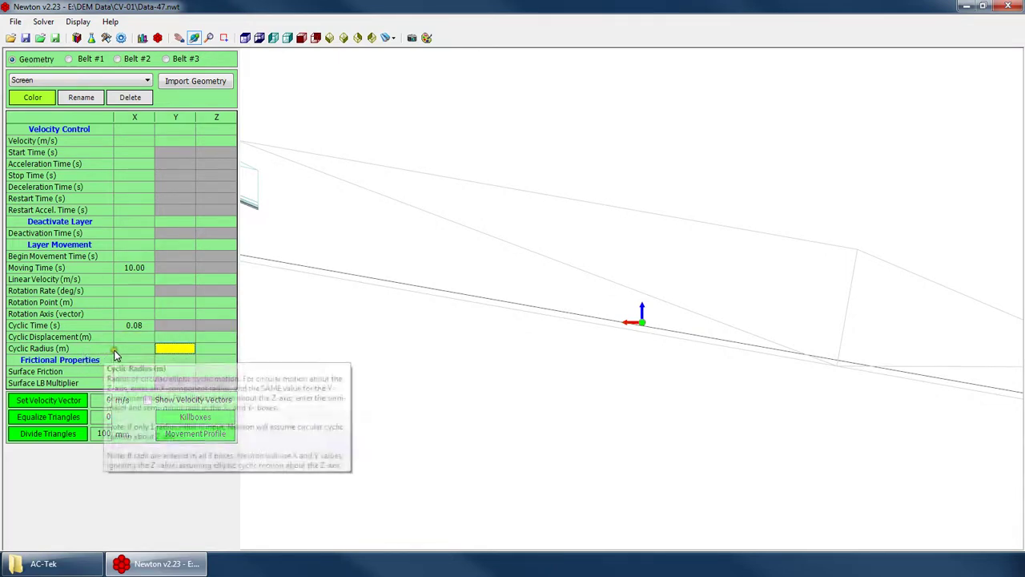
pyautogui.moveTo(65, 353)
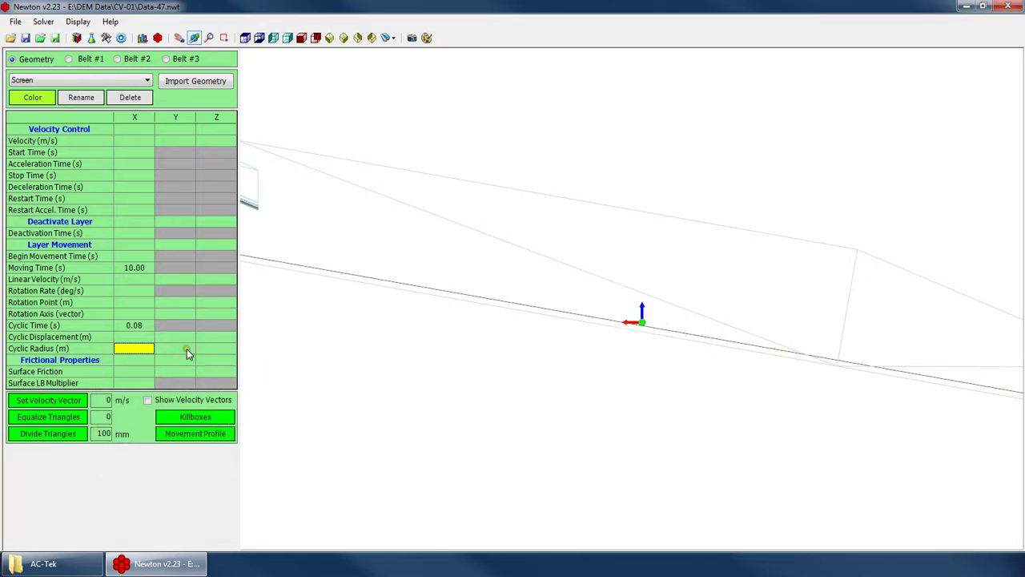
pyautogui.write('0.01')
pyautogui.press('Tab')
pyautogui.write('0.01')
pyautogui.press('Return')
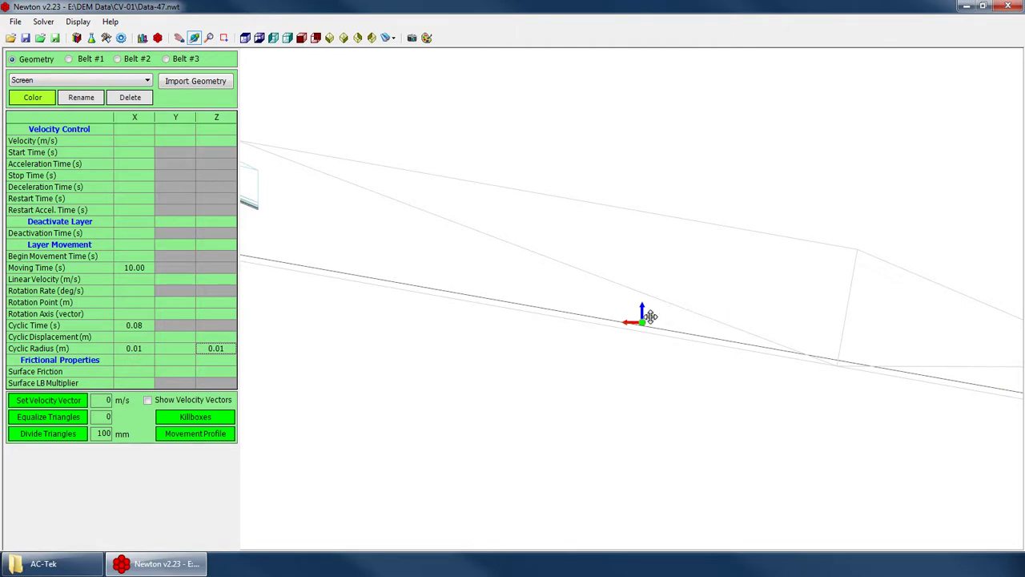
# Set the Screen layer's cyclic radius to 0.10 m in X and 0.20 m in Z for elliptical movement.
pyautogui.click(149, 349)
pyautogui.moveTo(614, 299); pyautogui.dragTo(690, 302)
pyautogui.scroll(3, 567, 316)
pyautogui.scroll(-3, 568, 316)
pyautogui.scroll(3, 629, 316)
pyautogui.scroll(-2, 626, 317)
pyautogui.scroll(3, 623, 318)
pyautogui.moveTo(623, 318)
pyautogui.mouseDown()
pyautogui.moveTo(614, 328)
pyautogui.moveTo(630, 318)
pyautogui.mouseUp()
pyautogui.click(140, 348)
pyautogui.write('0.1')
pyautogui.press('Tab')
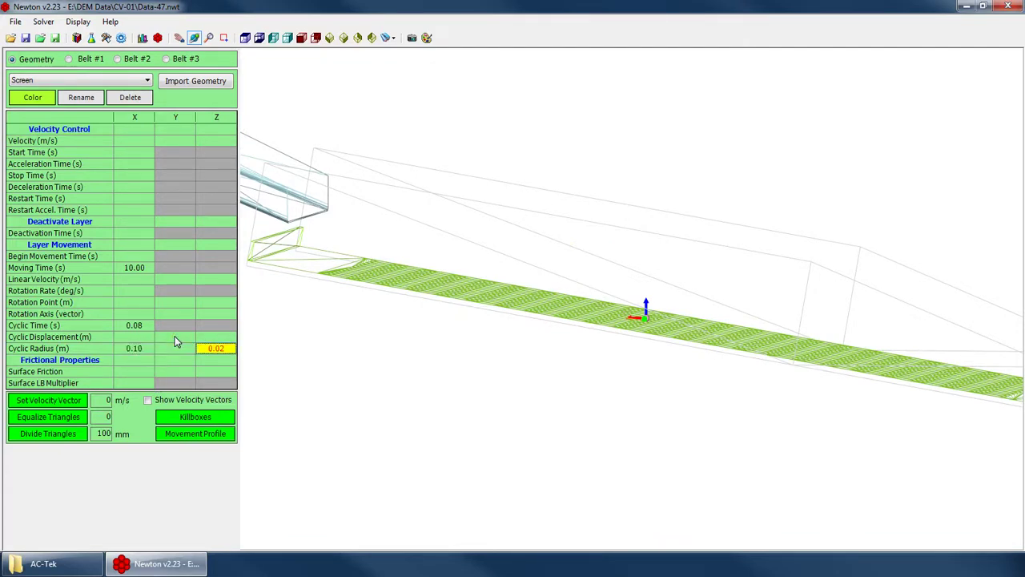
pyautogui.press('Delete')
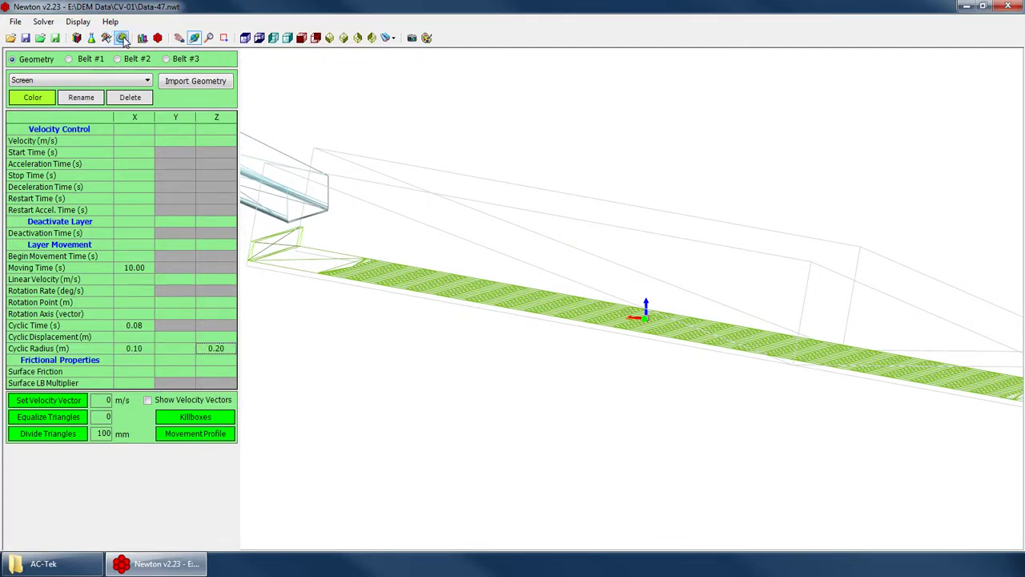
# Set the playback file save time interval to 0.002 s in the solver settings.
pyautogui.click(77, 39)
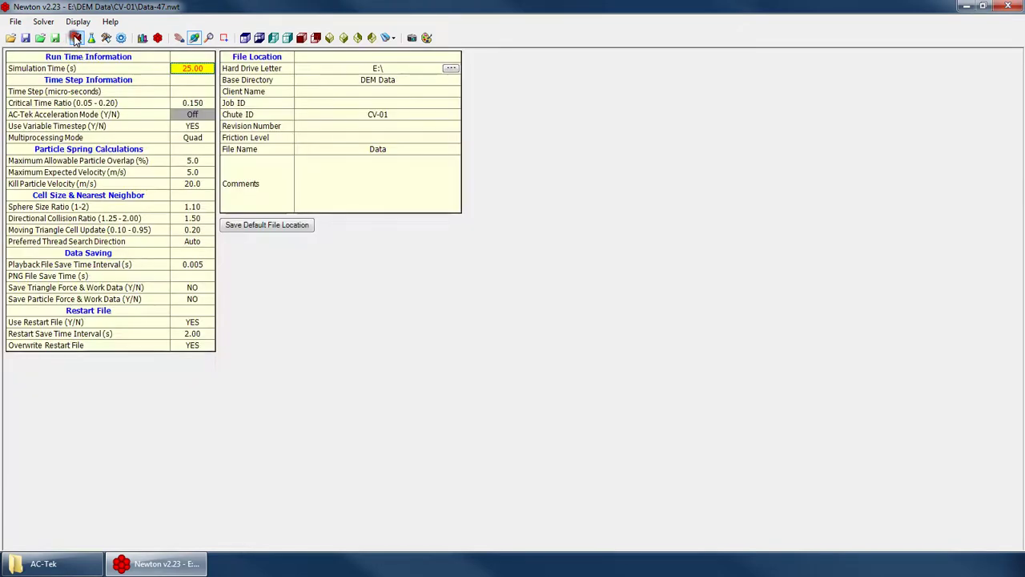
pyautogui.click(199, 269)
pyautogui.write('0.')
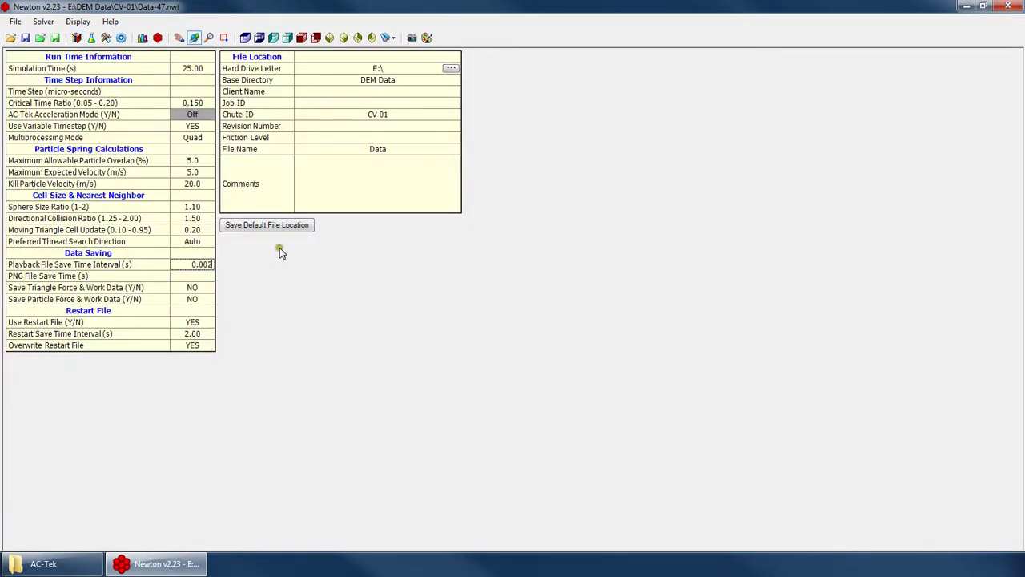
pyautogui.press('Return')
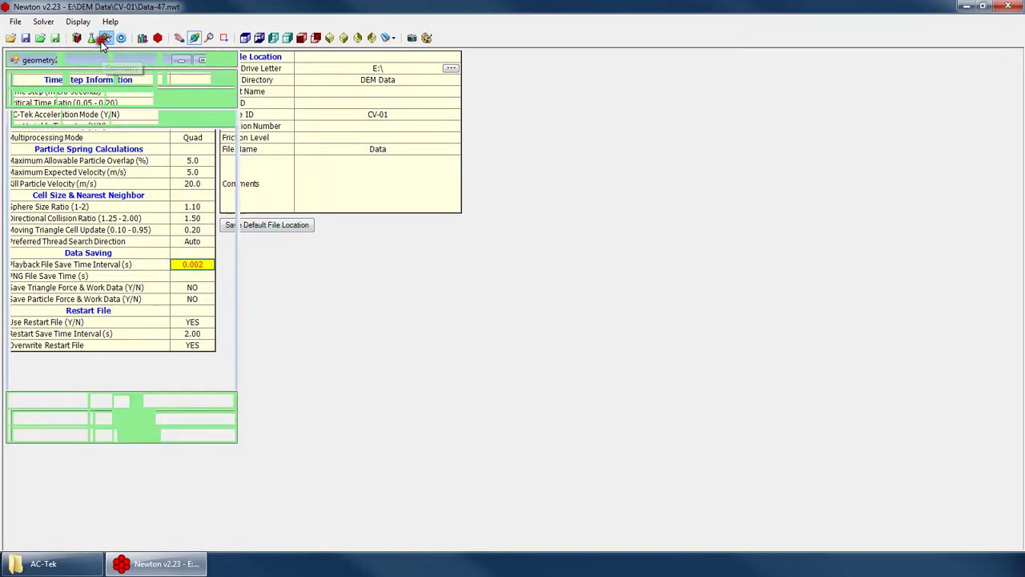
# Recheck the Screen layer's movement values in the geometry settings and start the simulation.
pyautogui.click(106, 37)
pyautogui.click(80, 80)
pyautogui.click(32, 101)
pyautogui.rightClick(390, 238)
pyautogui.click(468, 267)
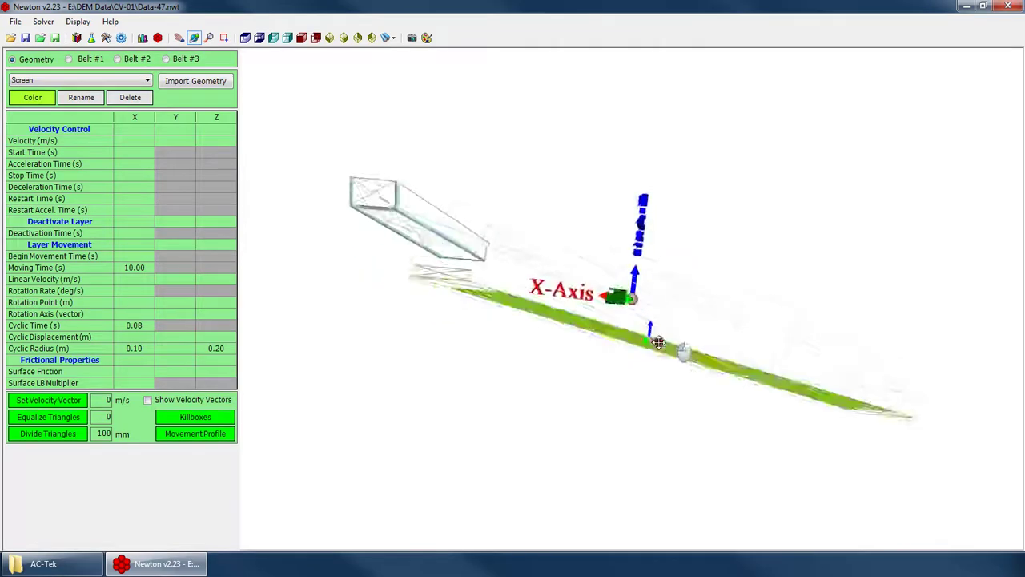
pyautogui.click(44, 22)
pyautogui.click(48, 35)
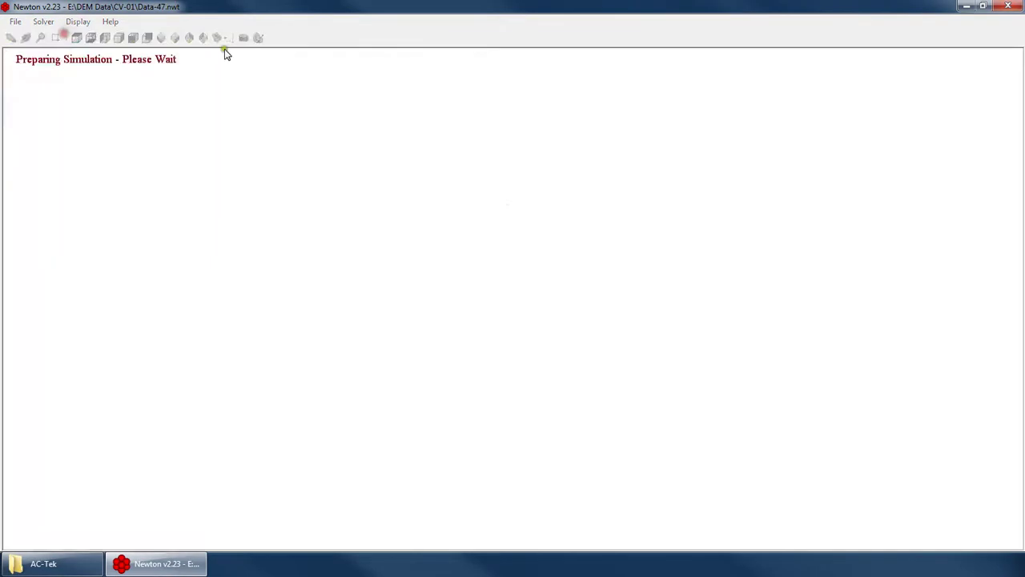
# Show the running simulation from the side with shaded, transparent and outlined surfaces.
pyautogui.click(147, 38)
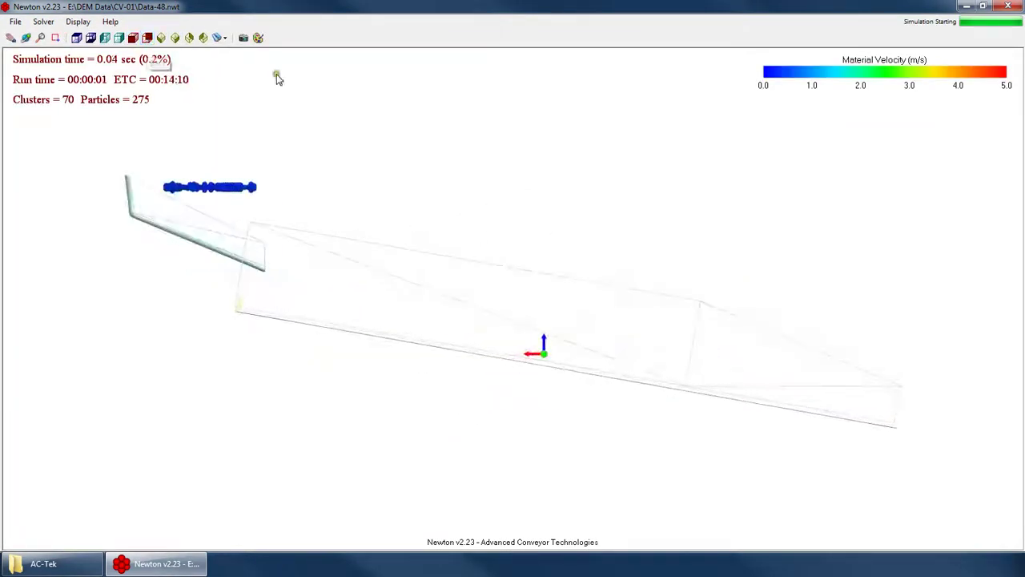
pyautogui.rightClick(391, 308)
pyautogui.moveTo(449, 463)
pyautogui.click(529, 462)
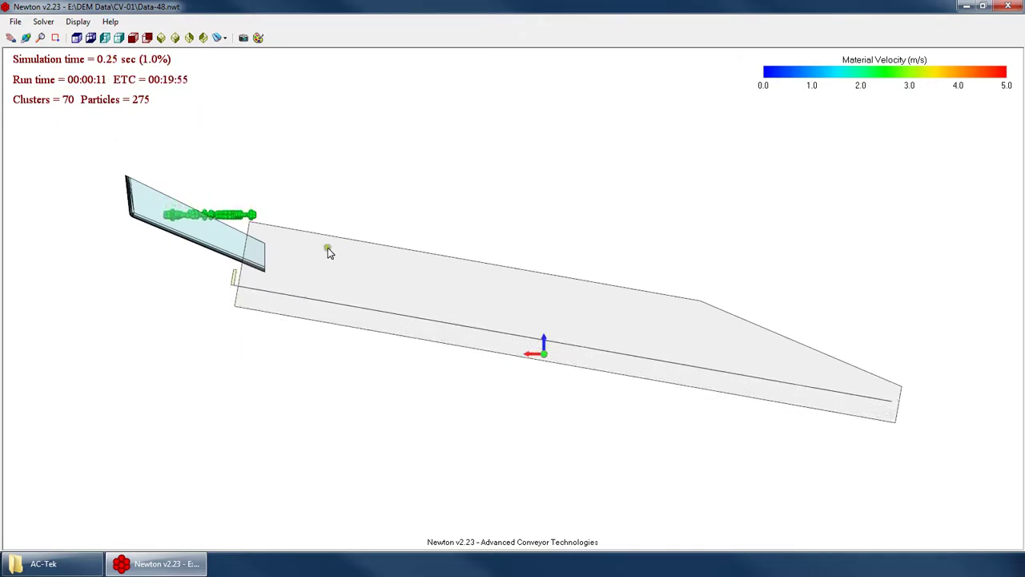
# Examine the screen's elliptical movement and the falling particles from both sides of the model.
pyautogui.click(306, 279)
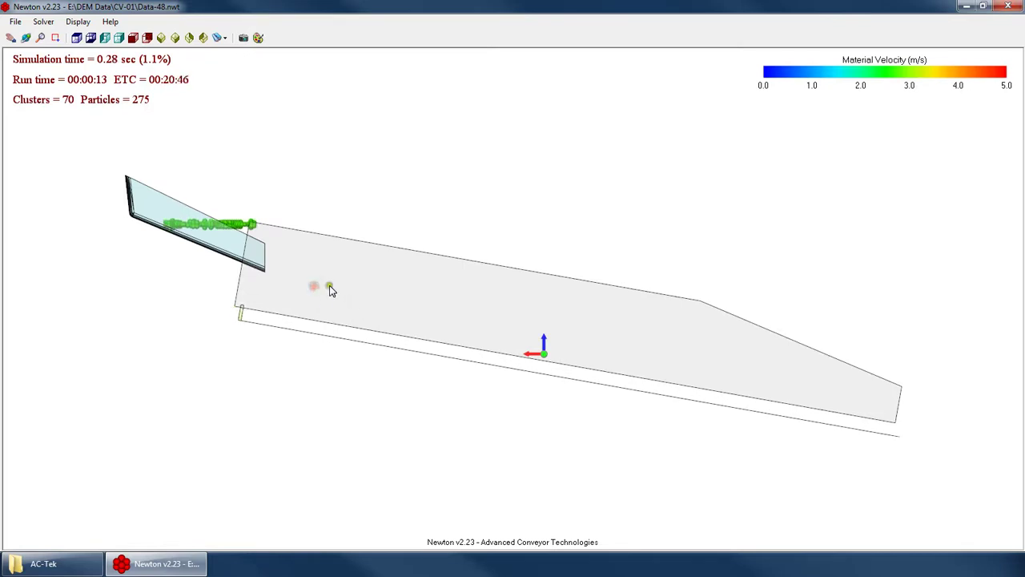
pyautogui.scroll(1, 329, 286)
pyautogui.scroll(-1, 268, 268)
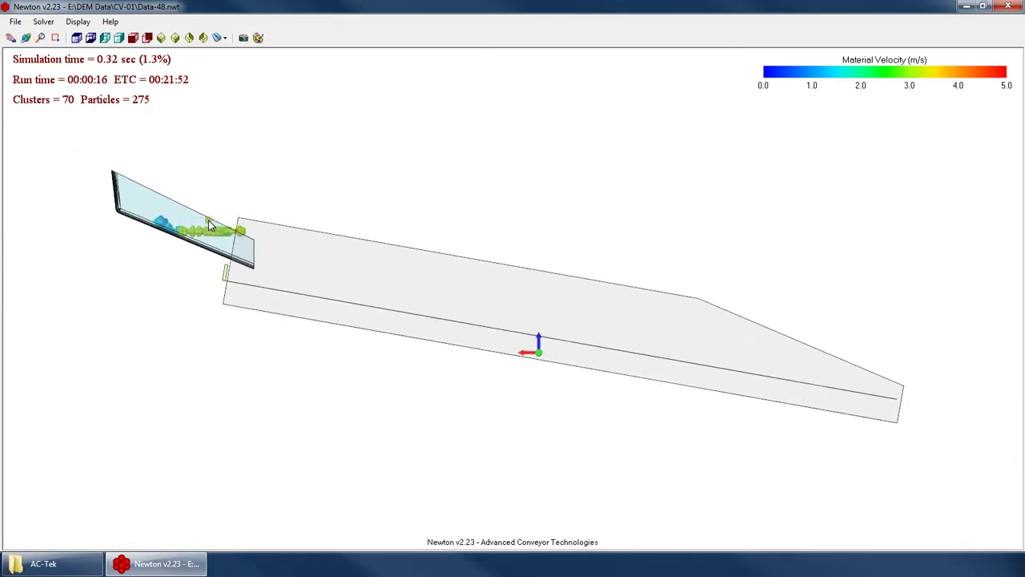
pyautogui.rightClick(398, 209)
pyautogui.click(447, 233)
pyautogui.moveTo(446, 233); pyautogui.dragTo(465, 248)
pyautogui.moveTo(383, 286); pyautogui.dragTo(416, 284)
pyautogui.moveTo(578, 335); pyautogui.dragTo(382, 377)
pyautogui.click(135, 38)
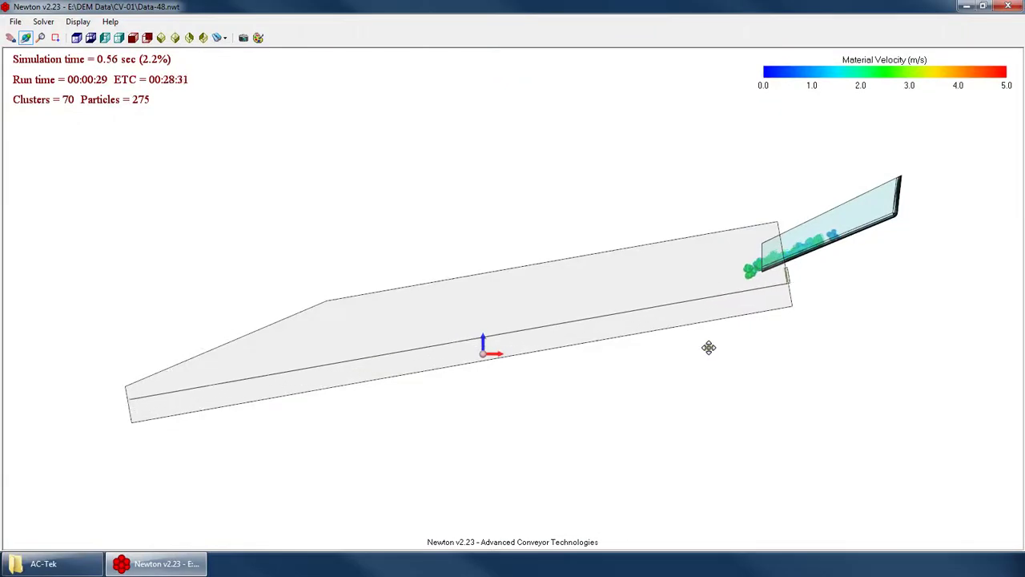
pyautogui.moveTo(753, 286); pyautogui.dragTo(783, 329)
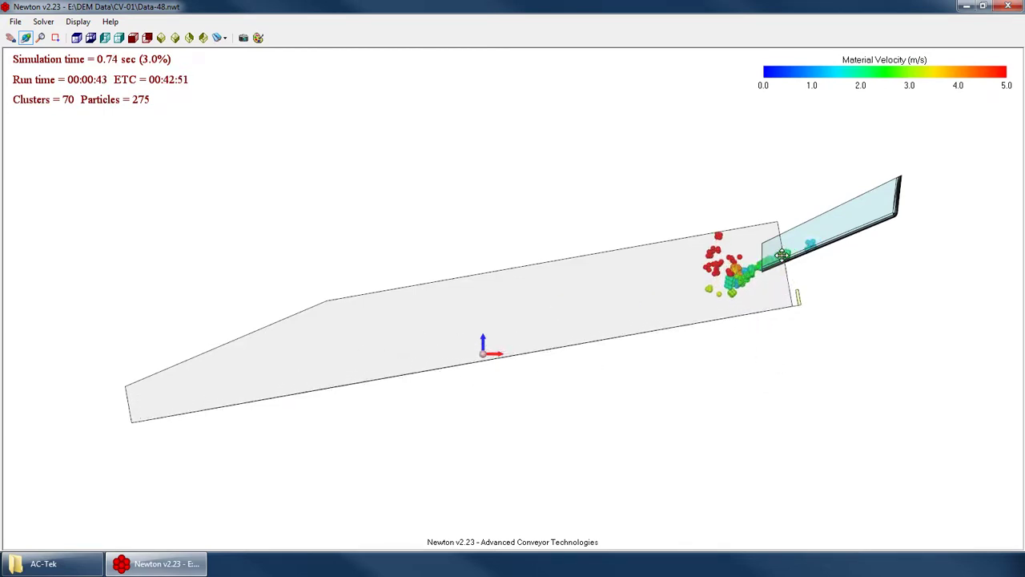
pyautogui.moveTo(735, 262); pyautogui.dragTo(716, 207)
# Raise the material velocity colour scale to 10 m/s and finally to 20 m/s.
pyautogui.rightClick(574, 181)
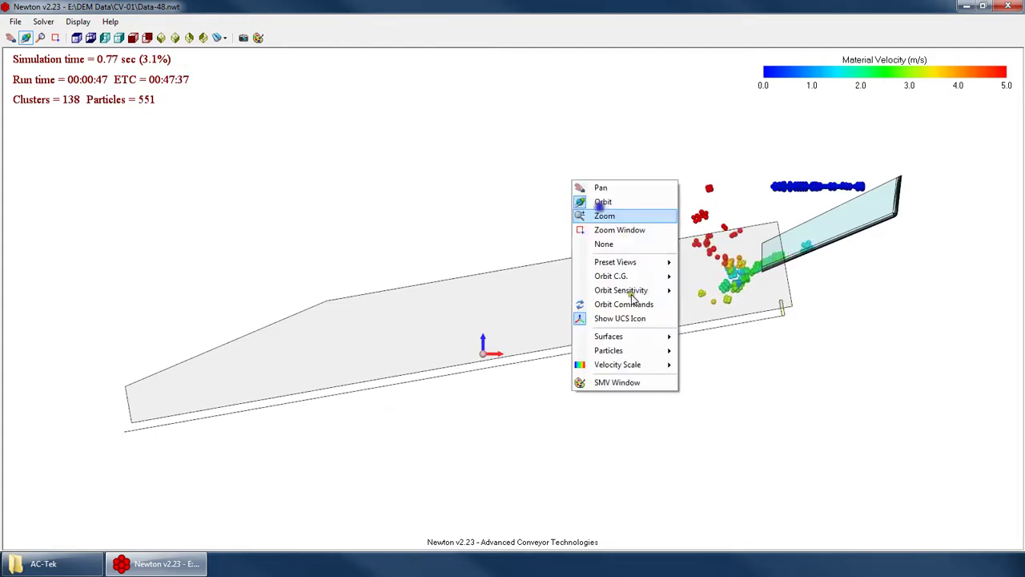
pyautogui.click(611, 365)
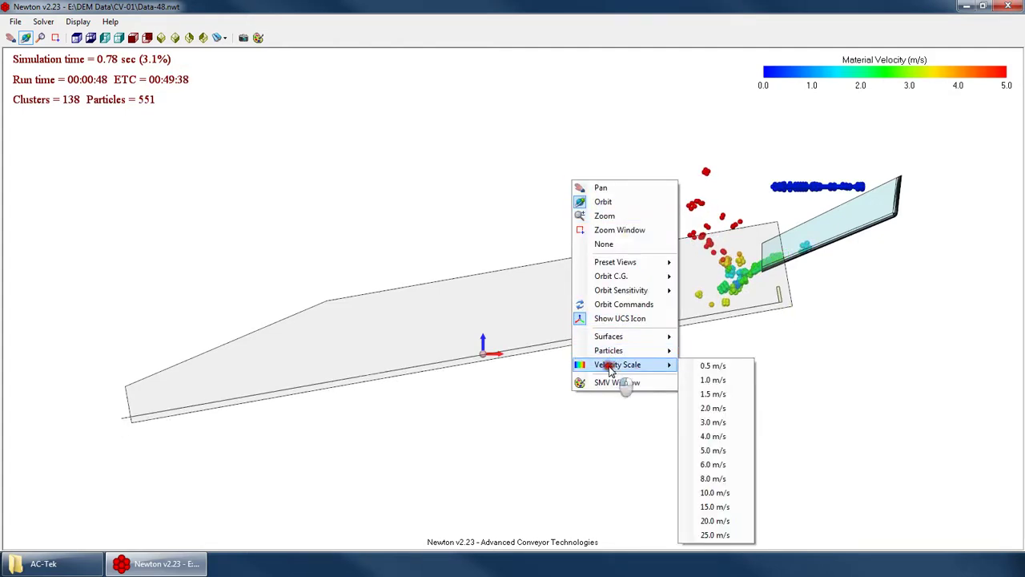
pyautogui.click(712, 492)
pyautogui.rightClick(593, 186)
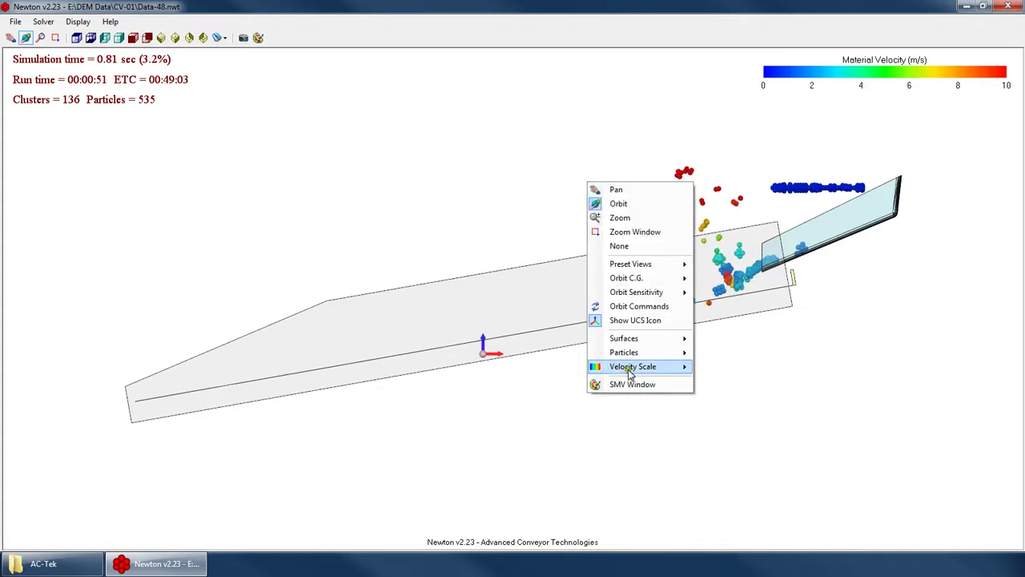
pyautogui.moveTo(629, 367)
pyautogui.click(729, 522)
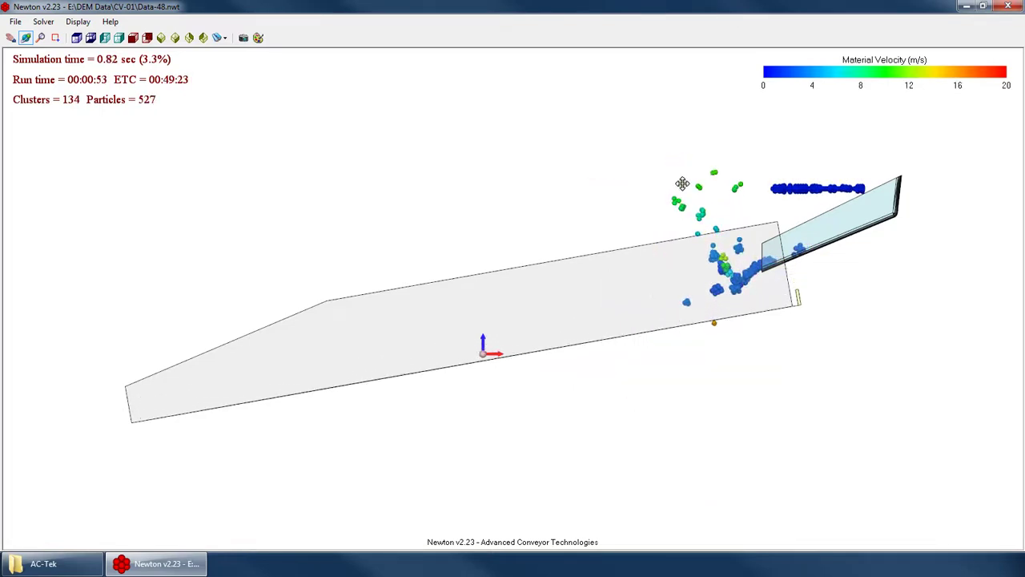
# Stop the running simulation and confirm stopping it.
pyautogui.moveTo(783, 291); pyautogui.dragTo(515, 201)
pyautogui.click(43, 21)
pyautogui.click(80, 48)
pyautogui.press('Return')
# Select the Screen layer in the geometry settings and read the description of its cyclic radius.
pyautogui.click(114, 40)
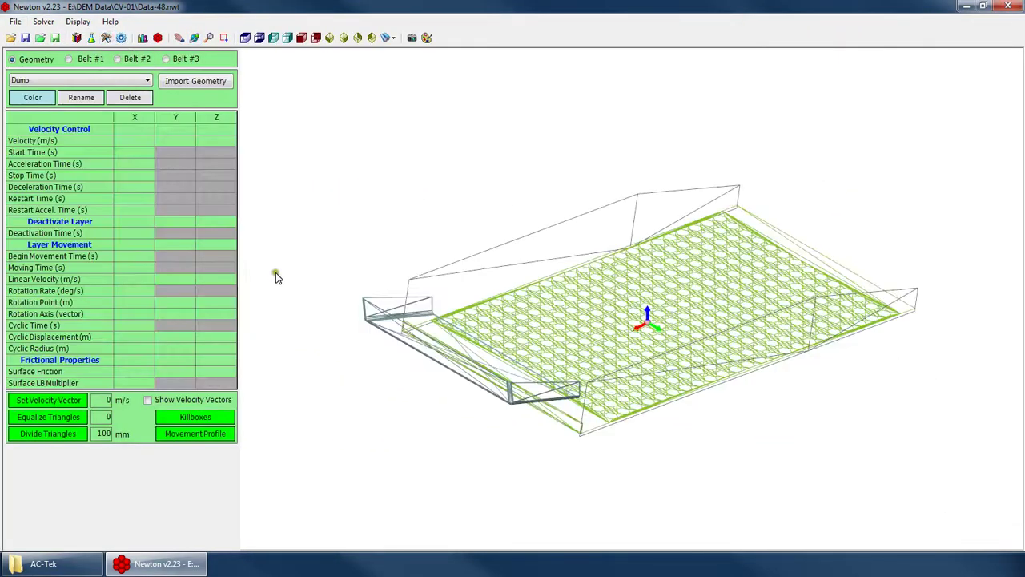
pyautogui.rightClick(470, 285)
pyautogui.click(513, 310)
pyautogui.click(64, 80)
pyautogui.click(35, 100)
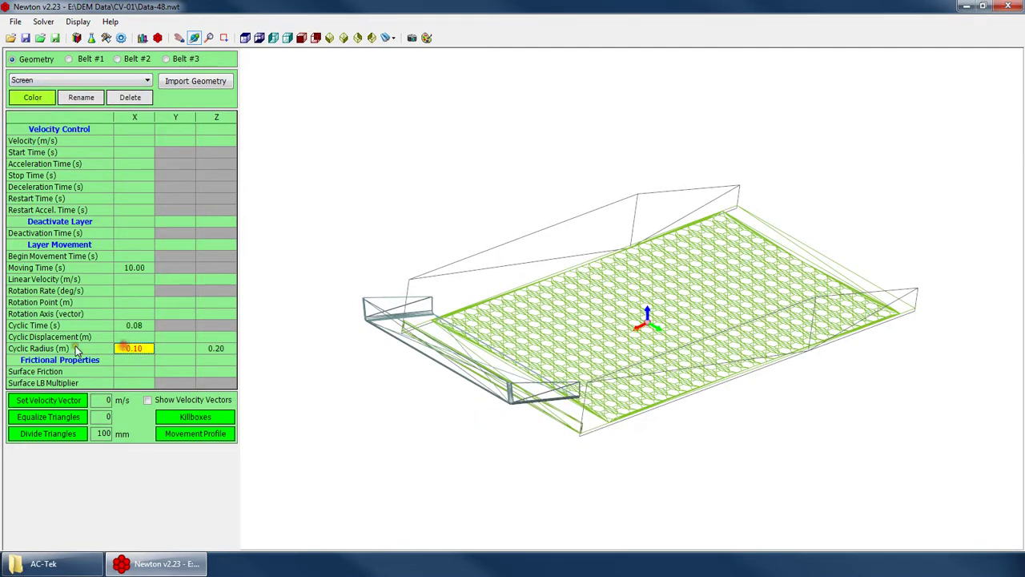
pyautogui.moveTo(72, 350)
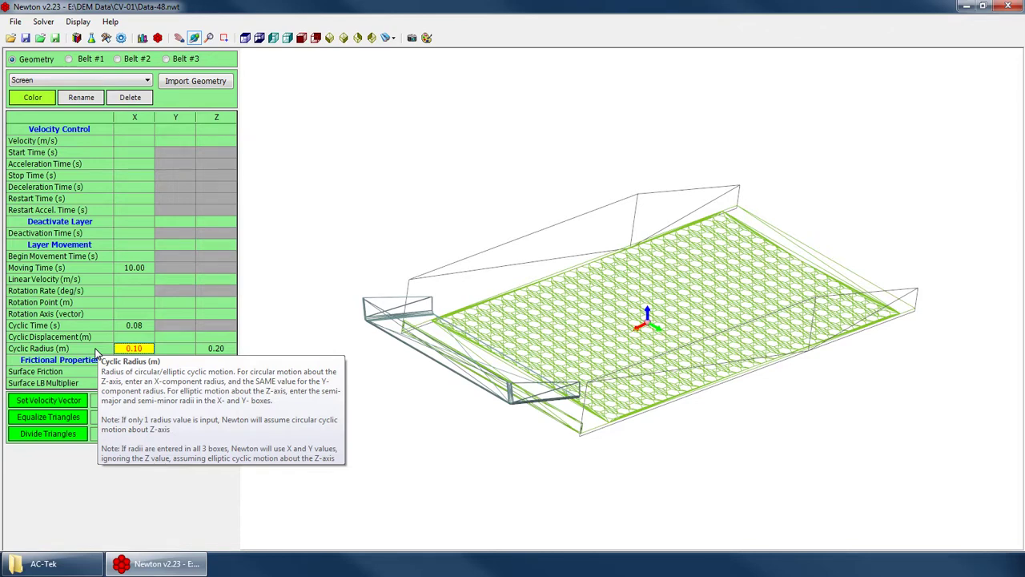
# Examine the X, Y and Z components of the Screen layer's cyclic radius alongside the model's axes.
pyautogui.click(173, 348)
pyautogui.click(141, 349)
pyautogui.click(207, 349)
pyautogui.click(214, 348)
pyautogui.moveTo(611, 331); pyautogui.dragTo(578, 346)
pyautogui.scroll(5, 696, 348)
pyautogui.moveTo(696, 348); pyautogui.dragTo(654, 359)
pyautogui.scroll(2, 577, 365)
pyautogui.scroll(-3, 577, 365)
pyautogui.moveTo(579, 368); pyautogui.dragTo(568, 338)
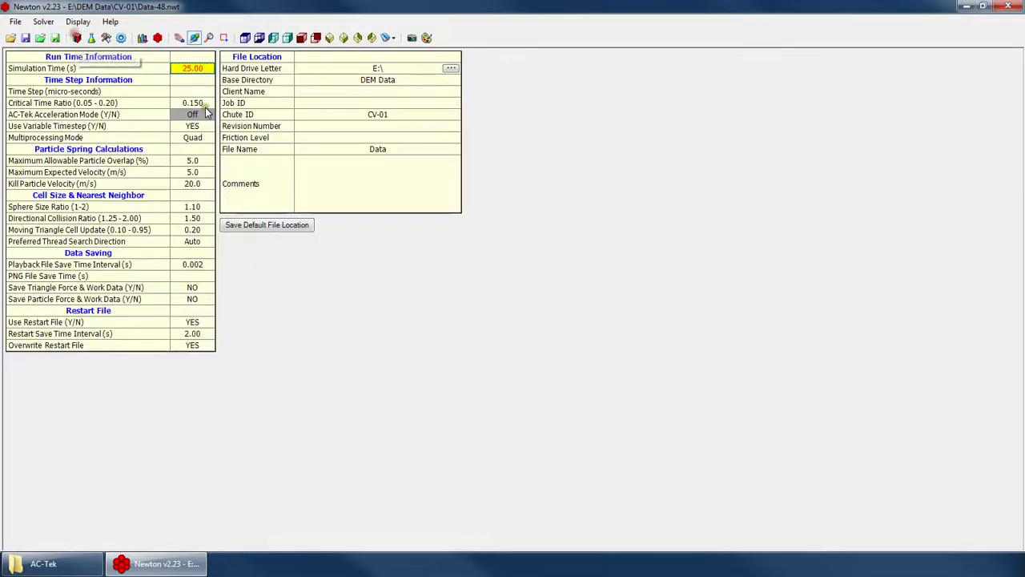
# Review the critical time ratio, directional collision ratio and moving triangle cell update in the solver settings.
pyautogui.click(193, 104)
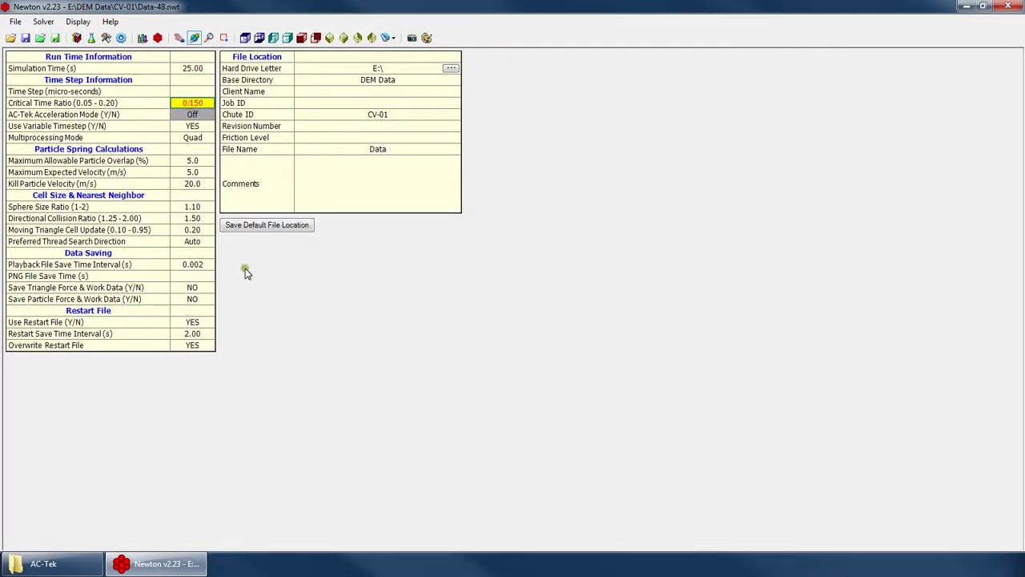
pyautogui.click(190, 218)
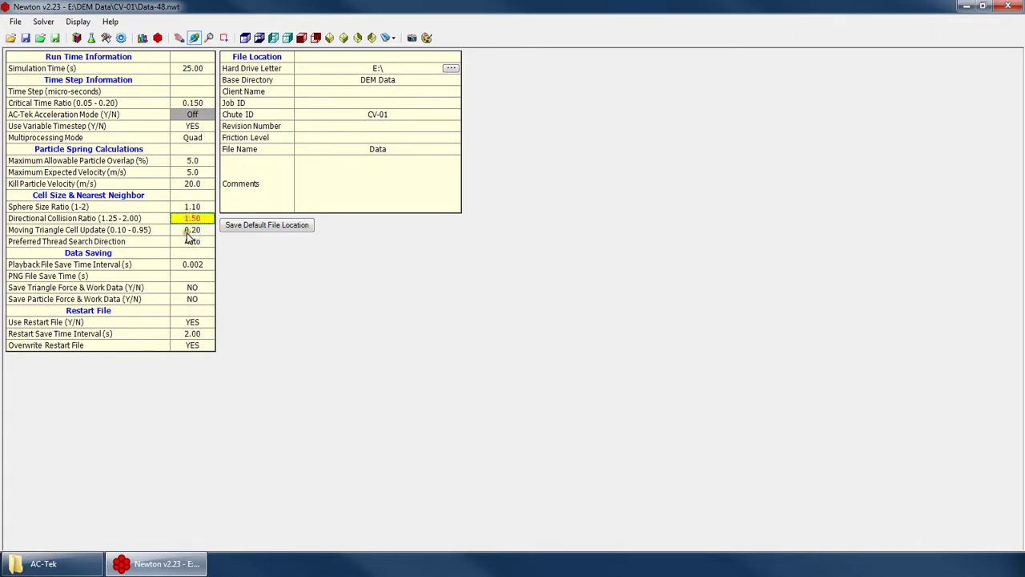
pyautogui.click(189, 230)
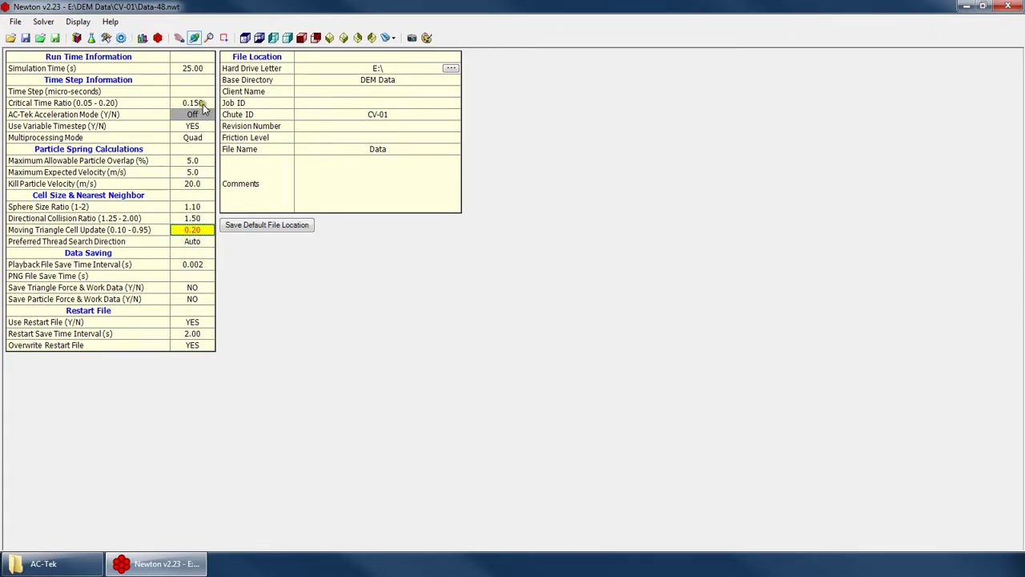
# Return to the geometry settings and view the screen model at an angle.
pyautogui.click(93, 38)
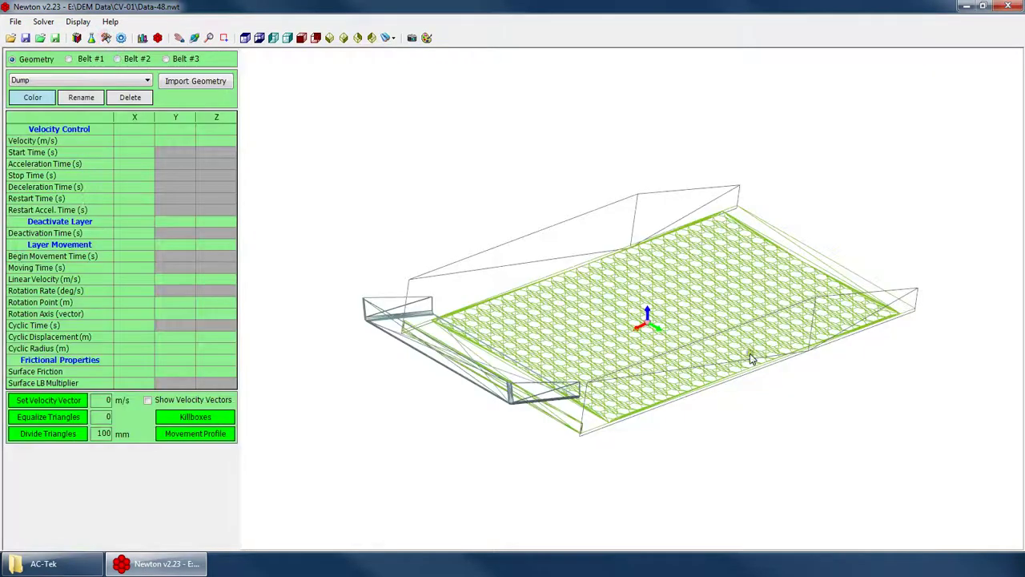
pyautogui.rightClick(529, 273)
pyautogui.click(560, 280)
pyautogui.moveTo(610, 314); pyautogui.dragTo(517, 417)
# Play the CyclicRotational.avi video from the AC-Tek folder in full screen, and close the player and the folder.
pyautogui.click(54, 567)
pyautogui.click(346, 359)
pyautogui.doubleClick(347, 359)
pyautogui.doubleClick(661, 122)
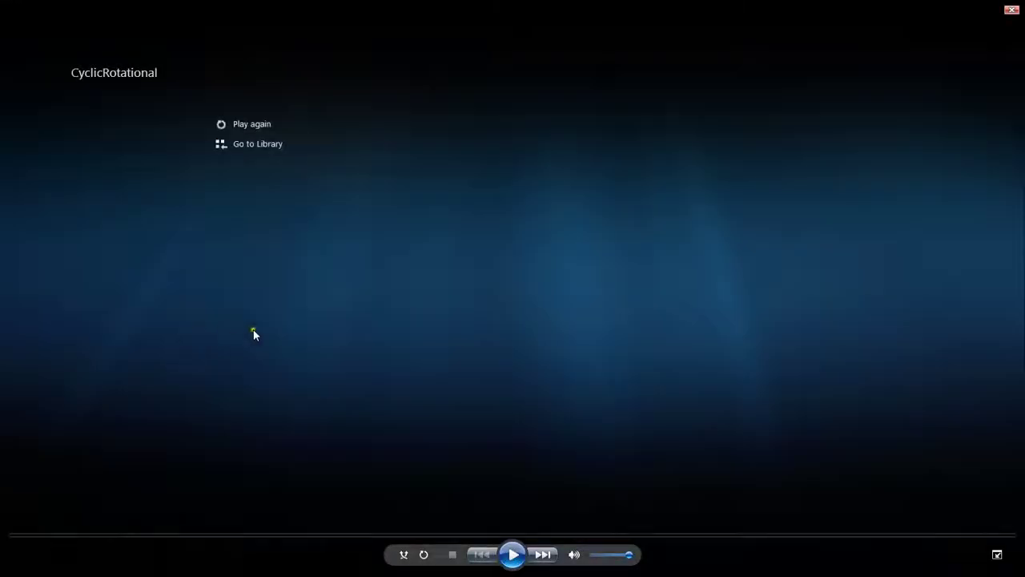
pyautogui.doubleClick(379, 317)
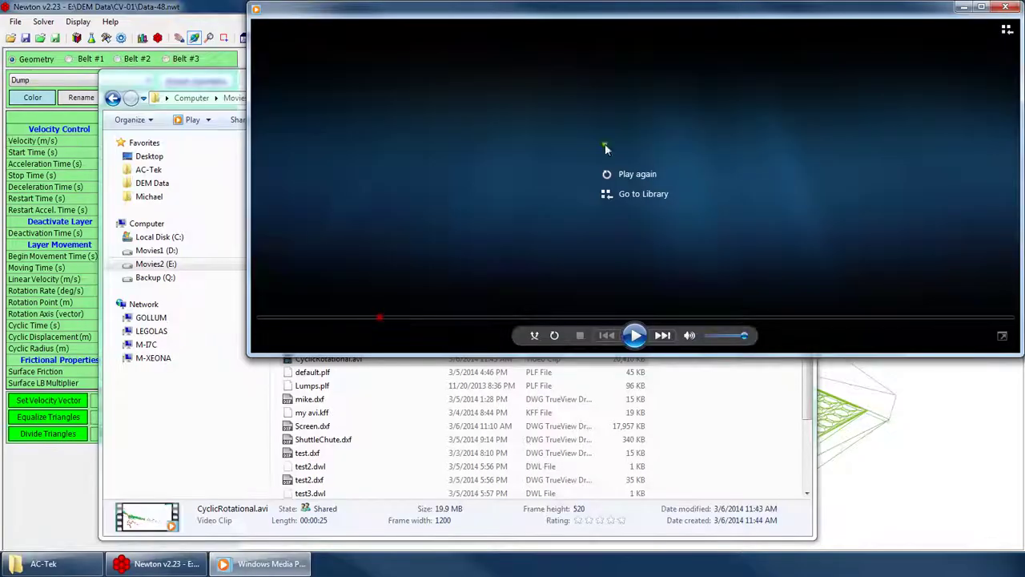
pyautogui.click(1010, 7)
pyautogui.click(466, 189)
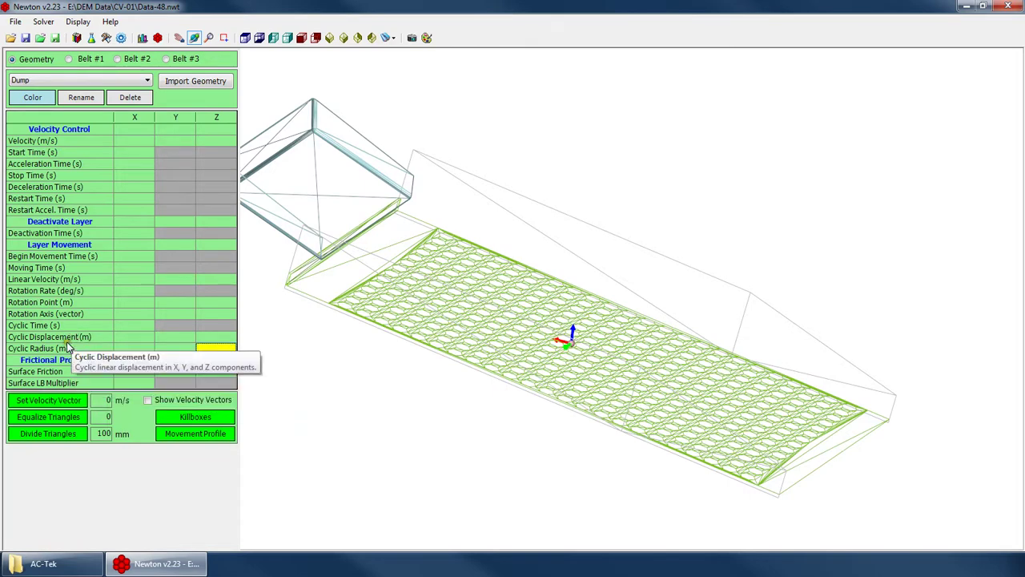
# Clear the Z component of the Screen layer's cyclic radius and check its cyclic displacement against the model.
pyautogui.moveTo(72, 353)
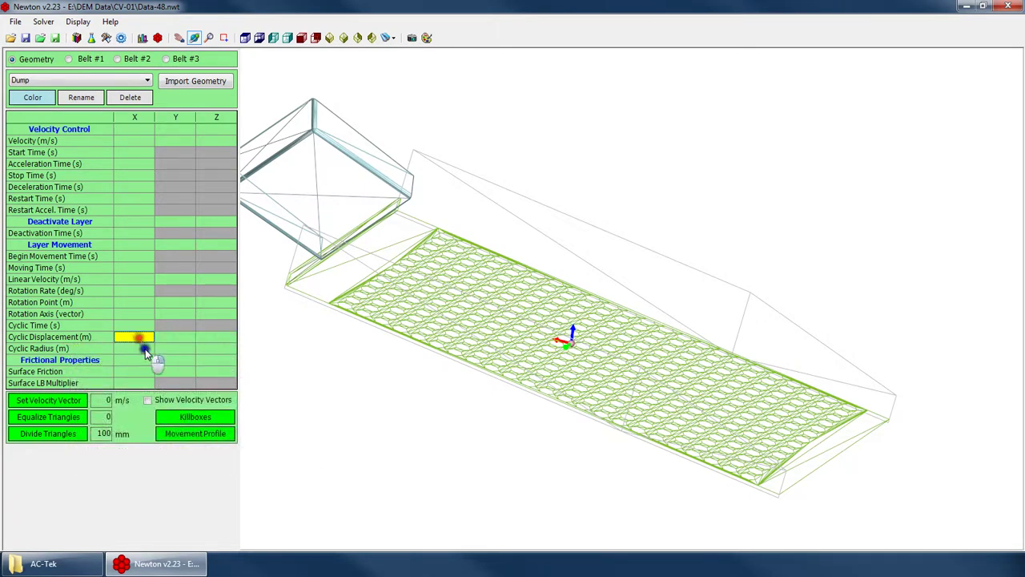
pyautogui.click(64, 80)
pyautogui.click(38, 102)
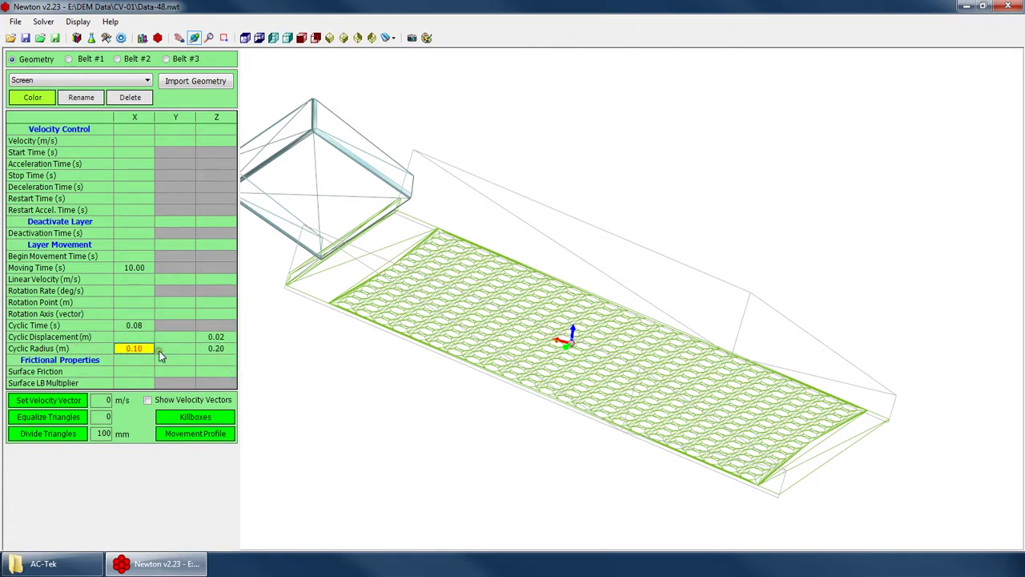
pyautogui.click(215, 349)
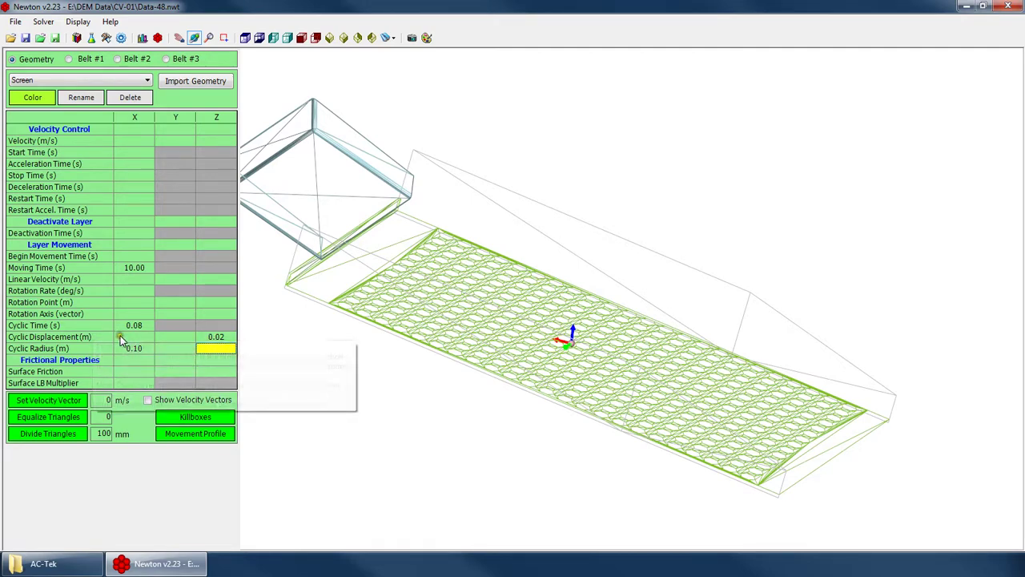
pyautogui.click(202, 337)
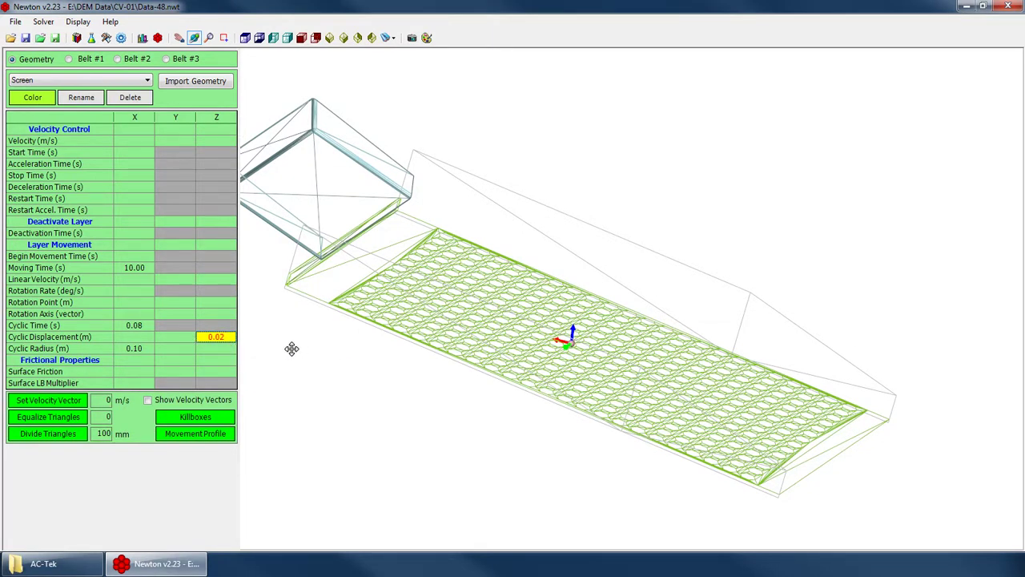
pyautogui.moveTo(632, 345); pyautogui.dragTo(530, 380)
pyautogui.scroll(3, 627, 327)
pyautogui.scroll(-8, 530, 381)
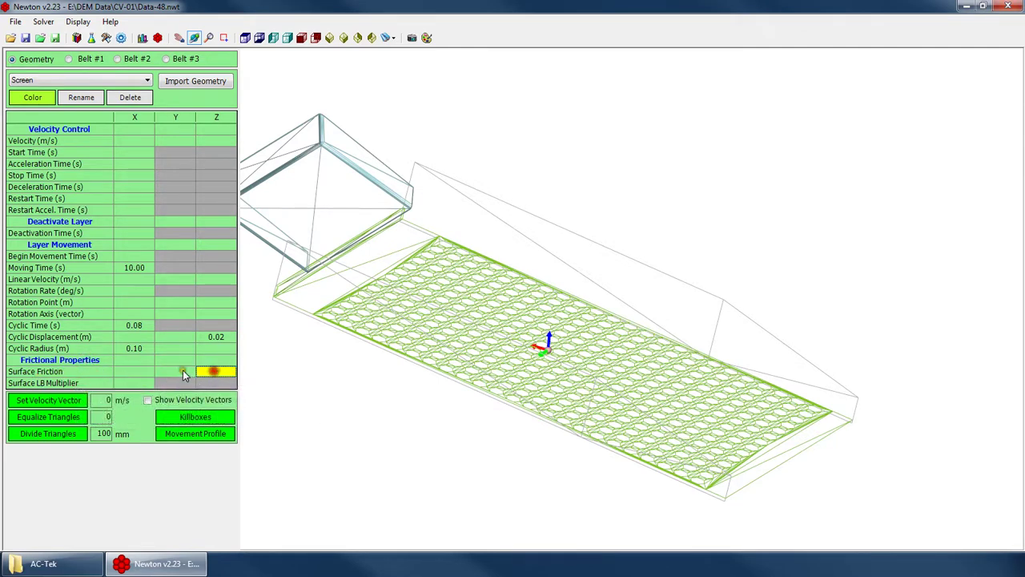
# Inspect the X, Y and Z components of the Screen layer's Surface Friction.
pyautogui.click(172, 373)
pyautogui.click(214, 372)
pyautogui.click(128, 372)
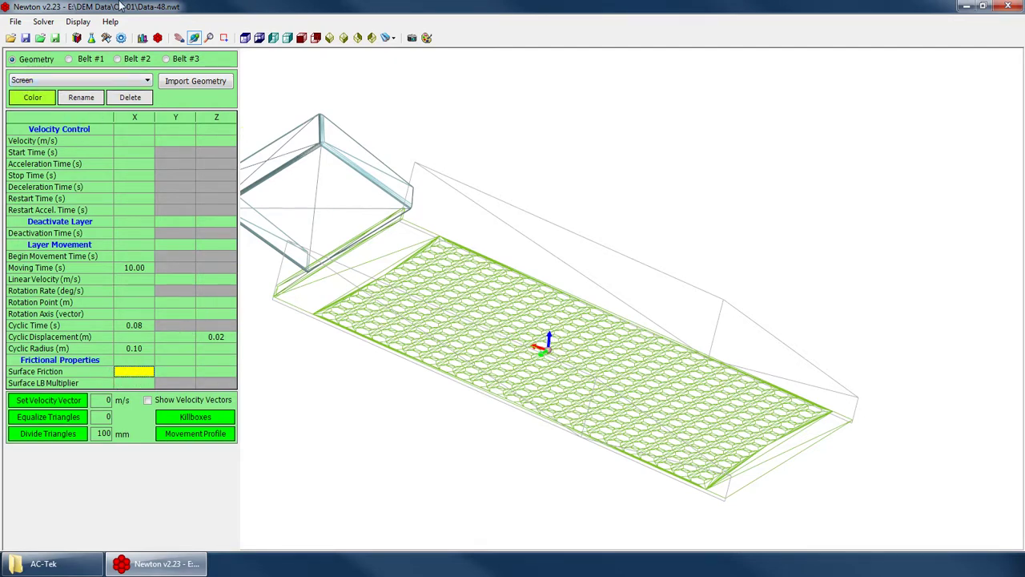
# Review the Particle-Boundary Friction Coefficient for material sets A, B and C in the material properties.
pyautogui.click(104, 37)
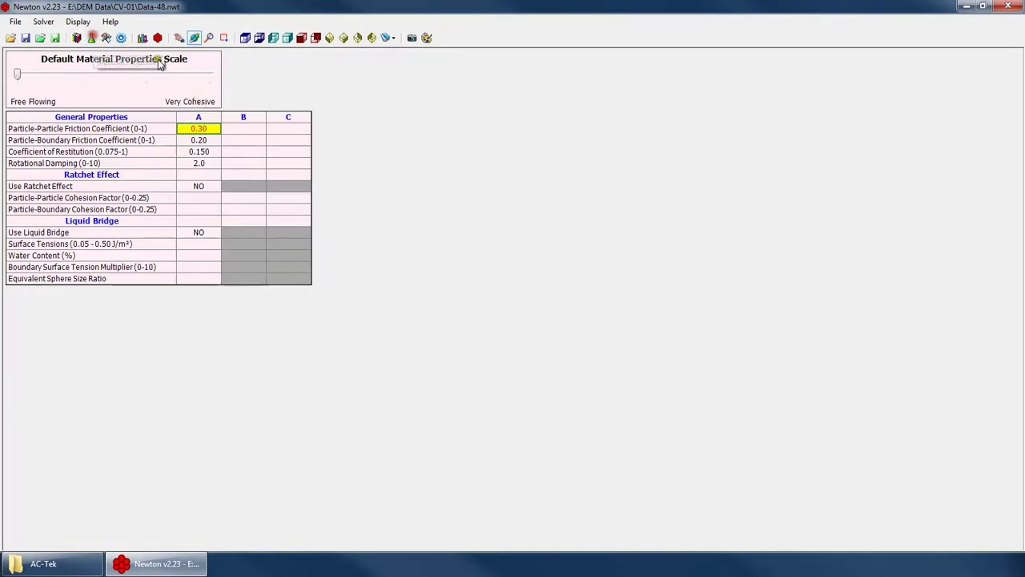
pyautogui.click(199, 141)
pyautogui.moveTo(68, 142)
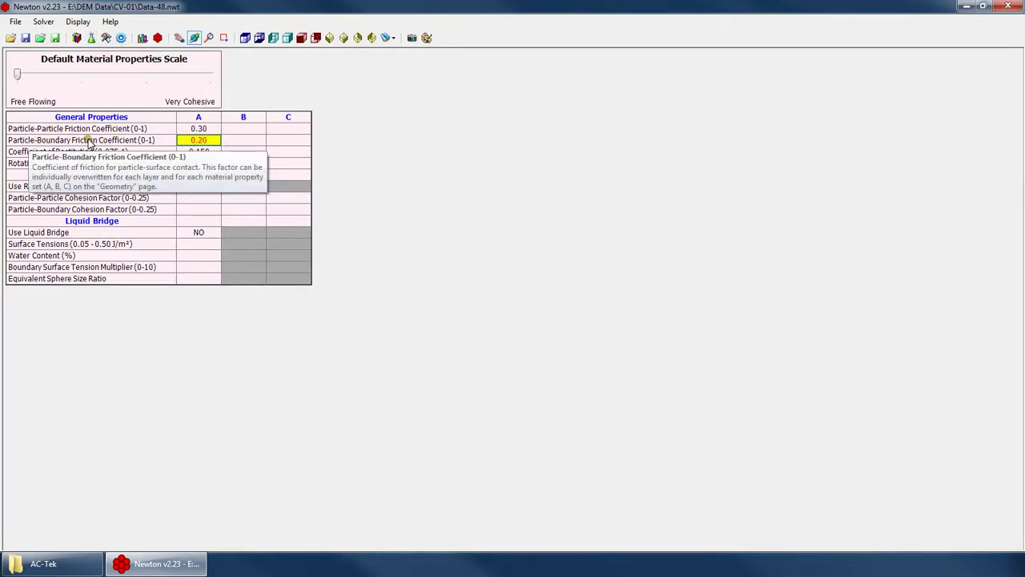
pyautogui.click(209, 120)
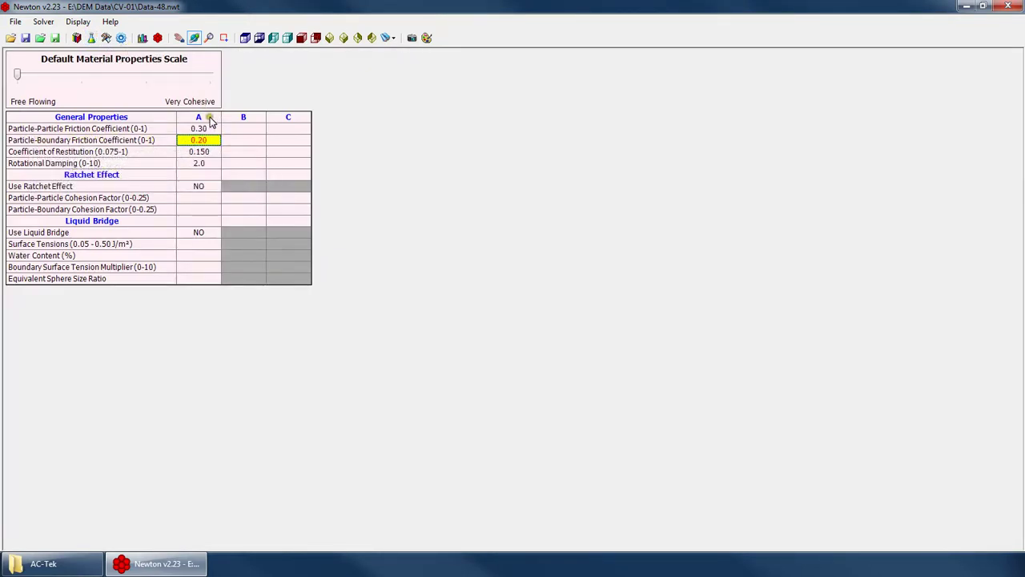
pyautogui.click(240, 143)
pyautogui.click(281, 141)
# Return to the geometry settings and set the Sides layer's X Surface Friction to 0.25.
pyautogui.click(106, 38)
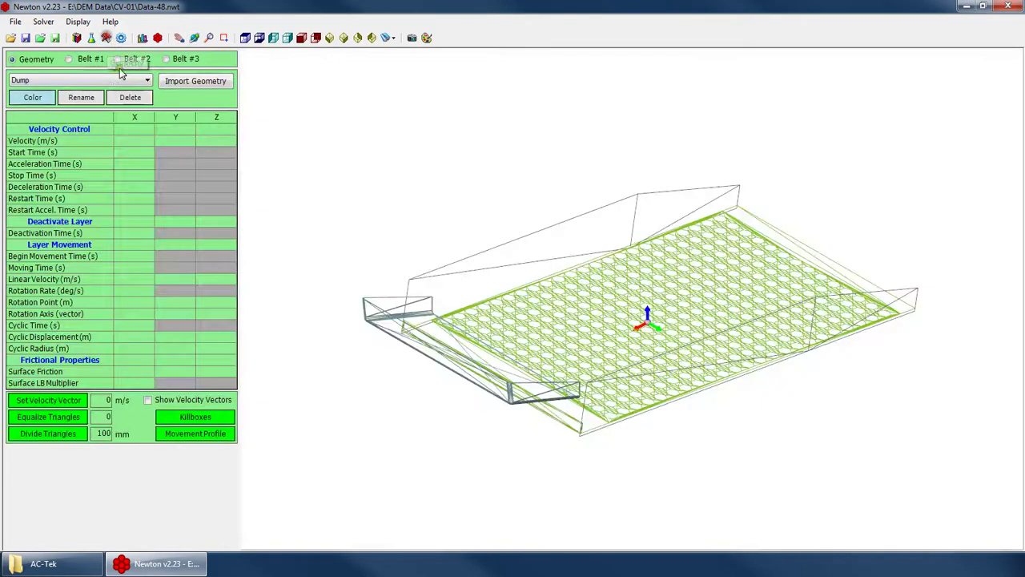
pyautogui.click(68, 80)
pyautogui.click(31, 102)
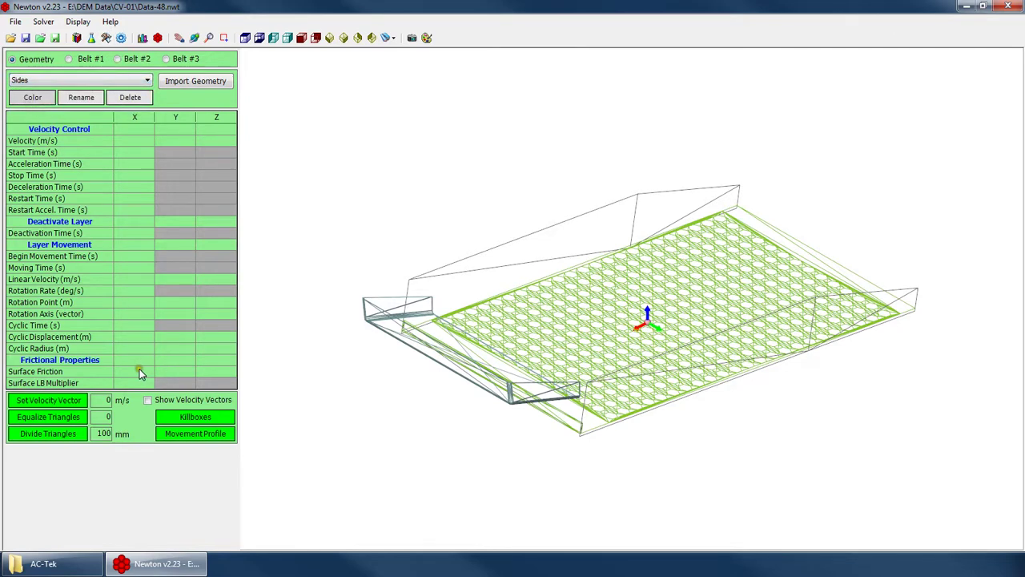
pyautogui.click(139, 370)
pyautogui.write('0.2')
pyautogui.press('Return')
# Set the Dump layer's Z Surface Friction to 0.35.
pyautogui.click(88, 80)
pyautogui.click(56, 95)
pyautogui.click(206, 371)
pyautogui.click(125, 368)
pyautogui.click(176, 371)
pyautogui.click(216, 371)
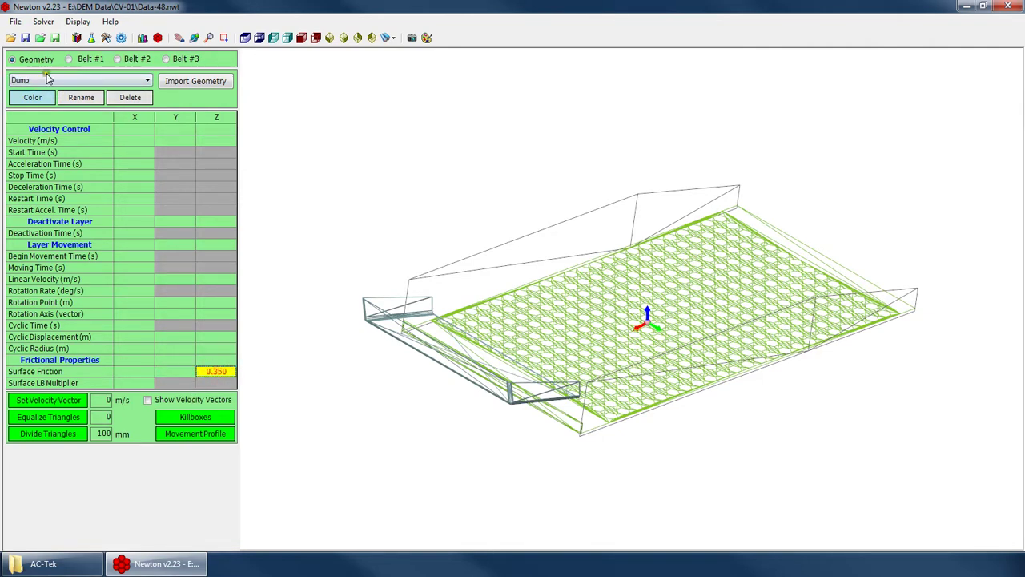
# Inspect the Sides layer's Surface LB Multiplier and the Boundary Surface Tension Multiplier in the material properties.
pyautogui.click(52, 80)
pyautogui.click(39, 97)
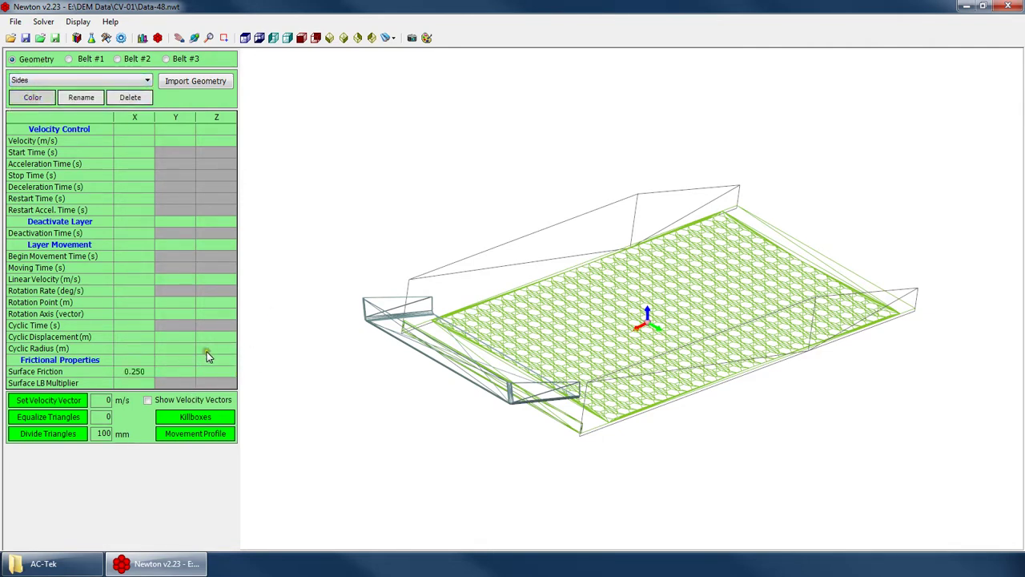
pyautogui.click(134, 383)
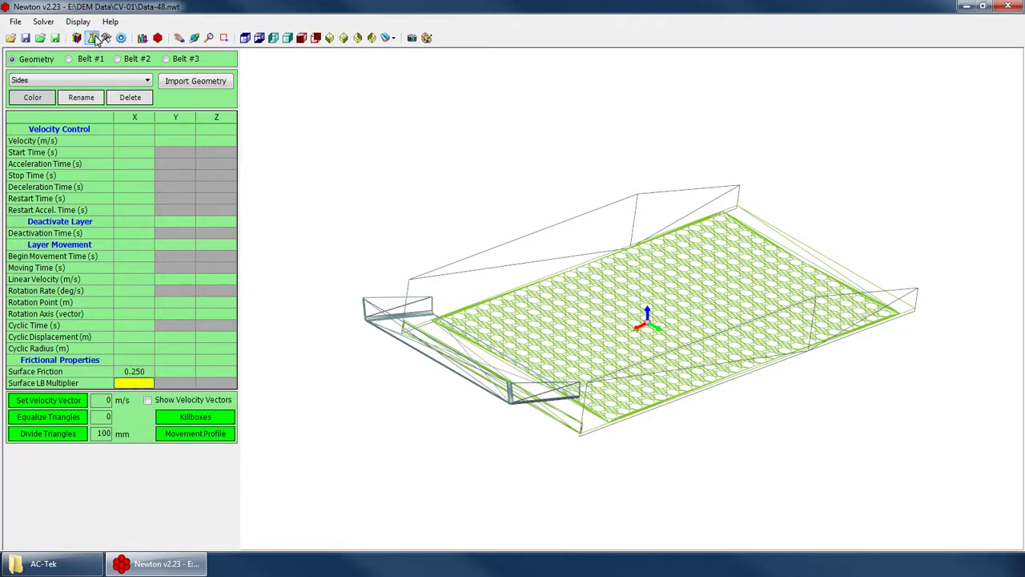
pyautogui.click(92, 38)
pyautogui.click(193, 270)
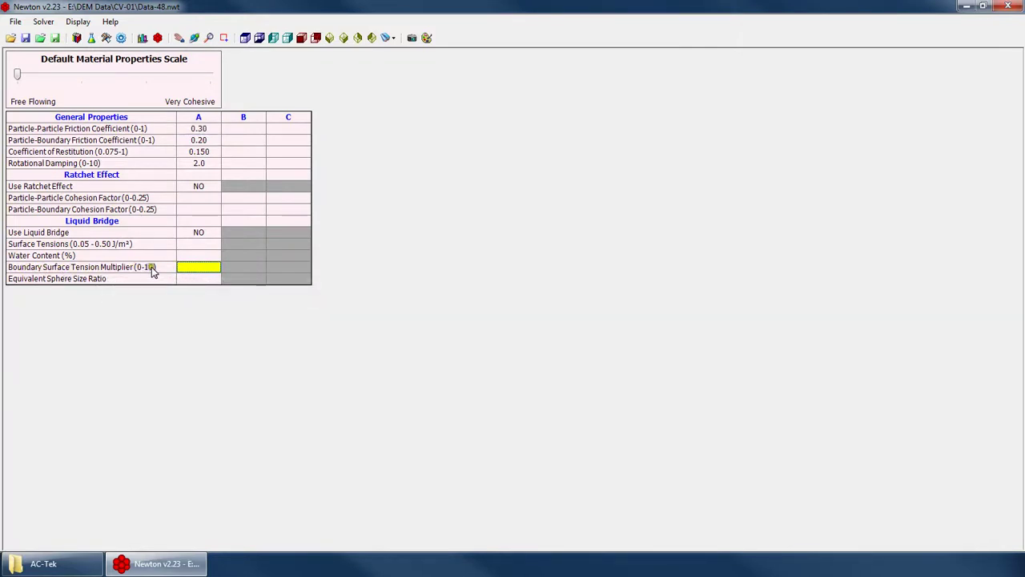
pyautogui.click(200, 267)
pyautogui.click(191, 270)
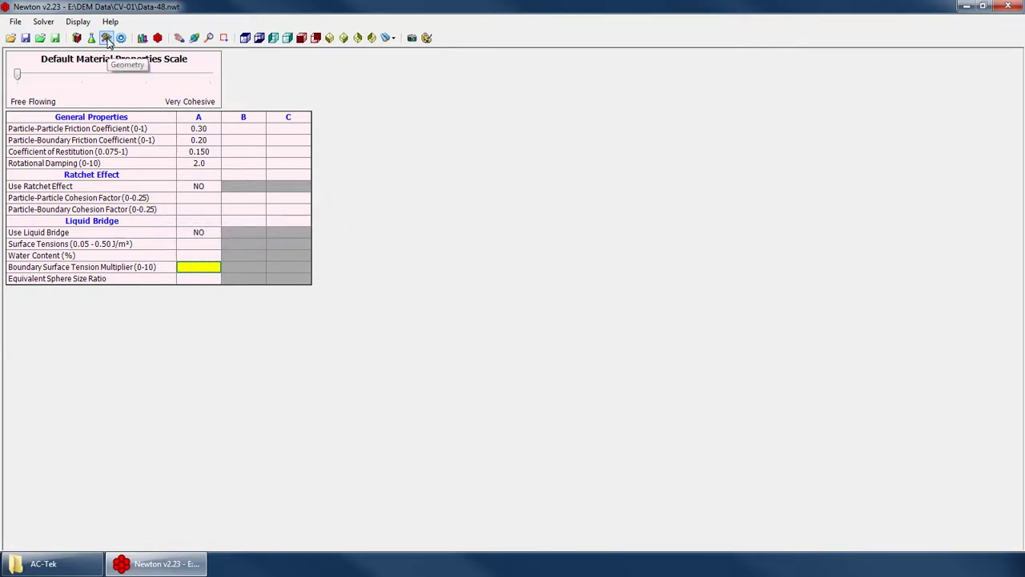
# Return to the geometry settings and set the Dump layer's Surface LB Multiplier to 5.
pyautogui.click(106, 38)
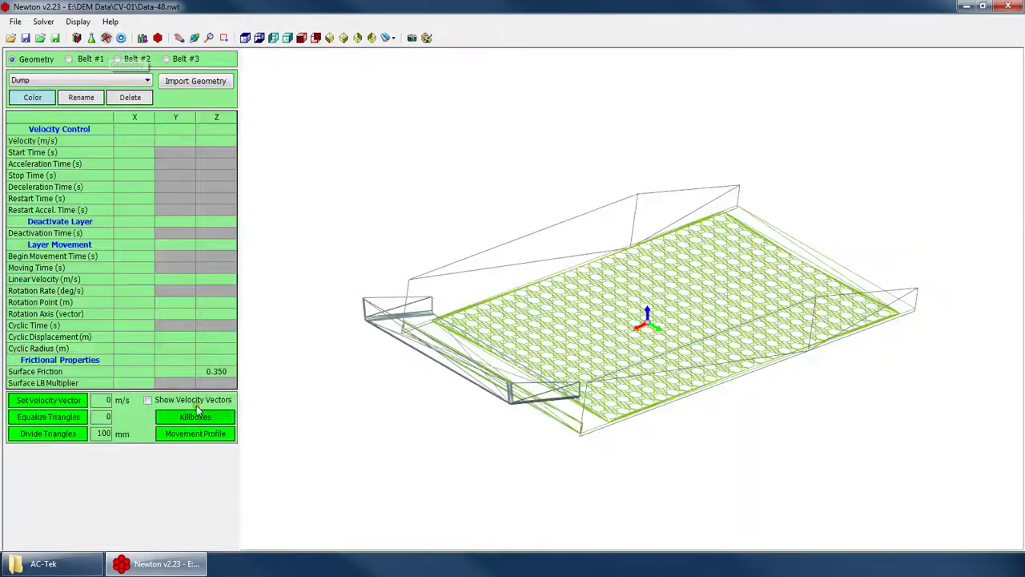
pyautogui.click(141, 382)
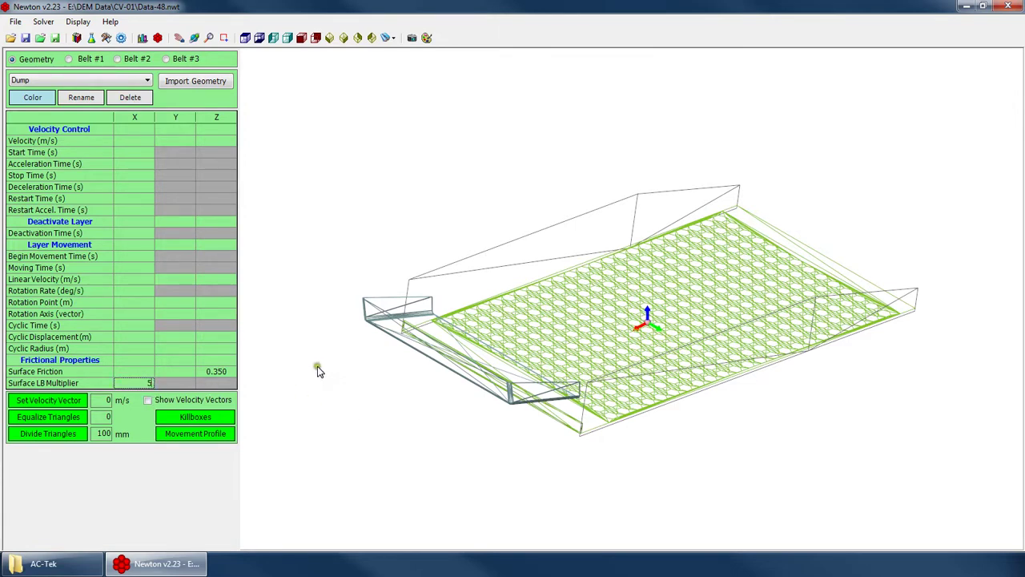
pyautogui.press('Return')
pyautogui.press('Up')
pyautogui.press('Down')
pyautogui.press('Up')
pyautogui.press('Right')
pyautogui.press('Right')
pyautogui.press('Left')
pyautogui.press('Left')
pyautogui.press('Down')
pyautogui.press('Up')
pyautogui.press('Right')
pyautogui.press('Right')
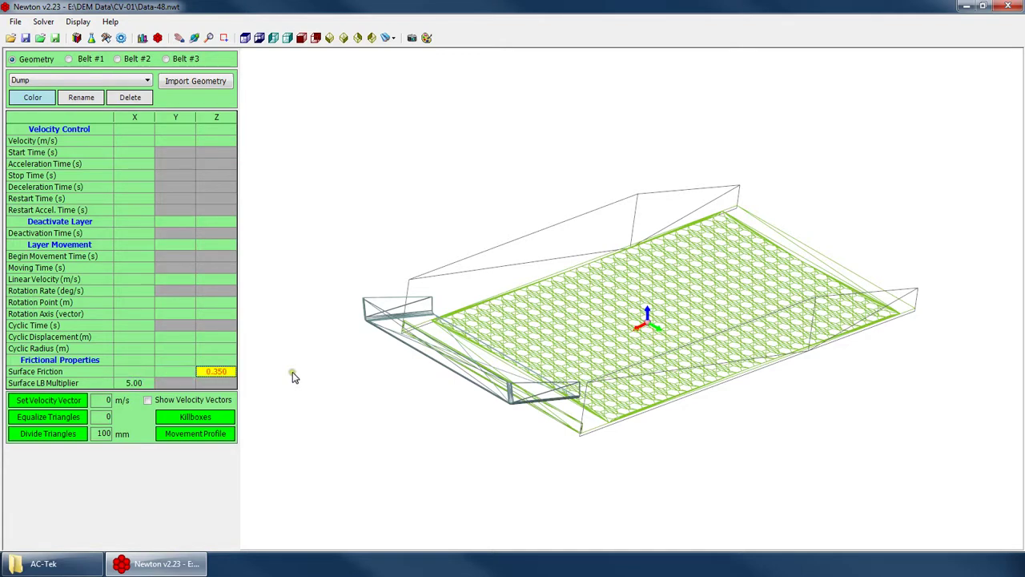
pyautogui.press('Left')
pyautogui.press('Left')
pyautogui.press('Up')
pyautogui.press('Up')
pyautogui.press('Up')
pyautogui.press('Up')
pyautogui.press('Down')
pyautogui.press('Down')
pyautogui.press('Down')
pyautogui.press('Down')
# View the screen model from another angle and look at the Dump layer's cyclic displacement and cyclic radius settings.
pyautogui.rightClick(561, 292)
pyautogui.click(584, 317)
pyautogui.moveTo(584, 321); pyautogui.dragTo(624, 367)
pyautogui.click(140, 339)
pyautogui.click(137, 348)
pyautogui.click(181, 349)
pyautogui.press('Right')
pyautogui.press('Up')
pyautogui.press('Left')
pyautogui.press('Left')
pyautogui.press('Up')
pyautogui.press('Down')
pyautogui.press('Right')
pyautogui.press('Right')
pyautogui.press('Down')
pyautogui.press('Left')
pyautogui.press('Left')
pyautogui.press('Up')
pyautogui.press('Right')
pyautogui.press('Right')
pyautogui.press('Down')
pyautogui.press('Left')
pyautogui.press('Left')
pyautogui.press('Right')
pyautogui.press('Right')
pyautogui.press('Up')
pyautogui.press('Left')
pyautogui.press('Left')
pyautogui.press('Down')
pyautogui.press('Right')
pyautogui.press('Right')
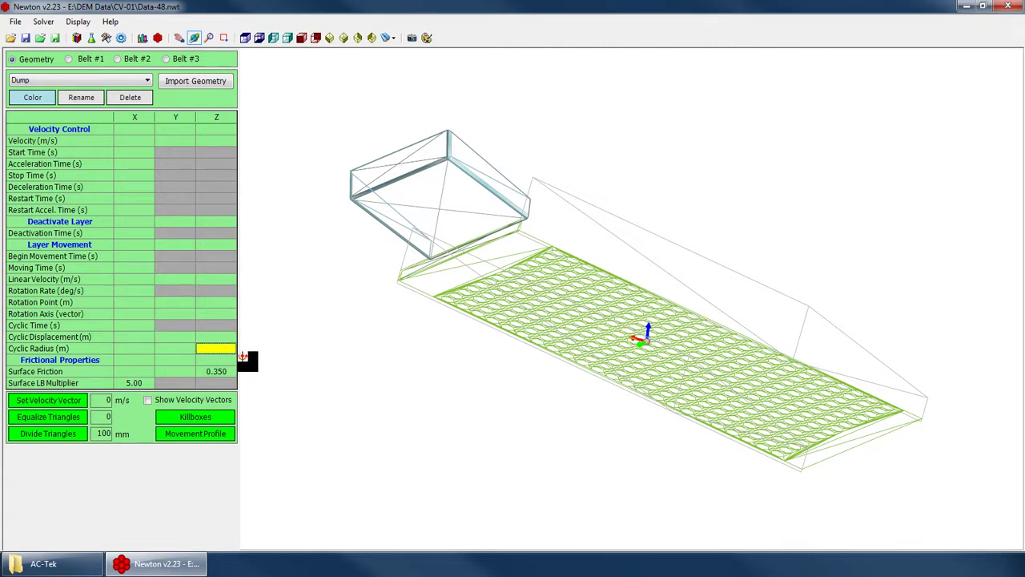